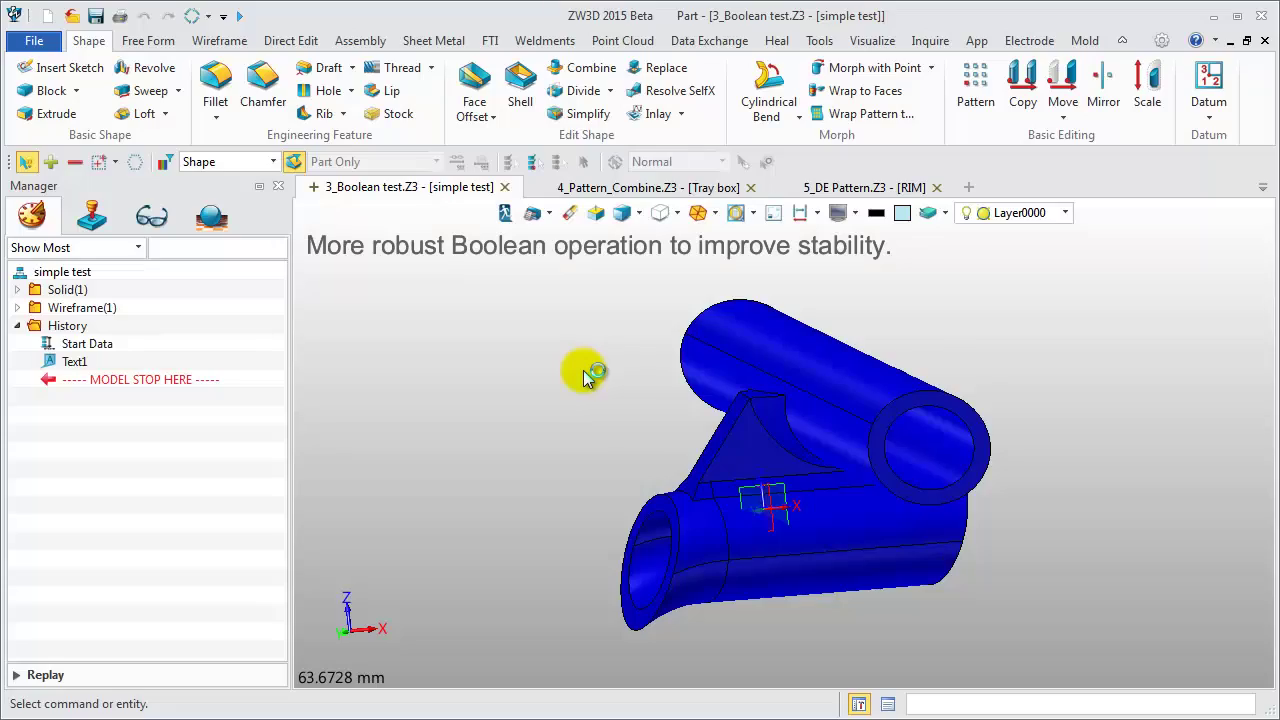
Zoom into the pipe junction and set the pick filter to Disable
{"action": "scroll", "coordinate": [760, 404], "scroll_direction": "up", "scroll_amount": 5}
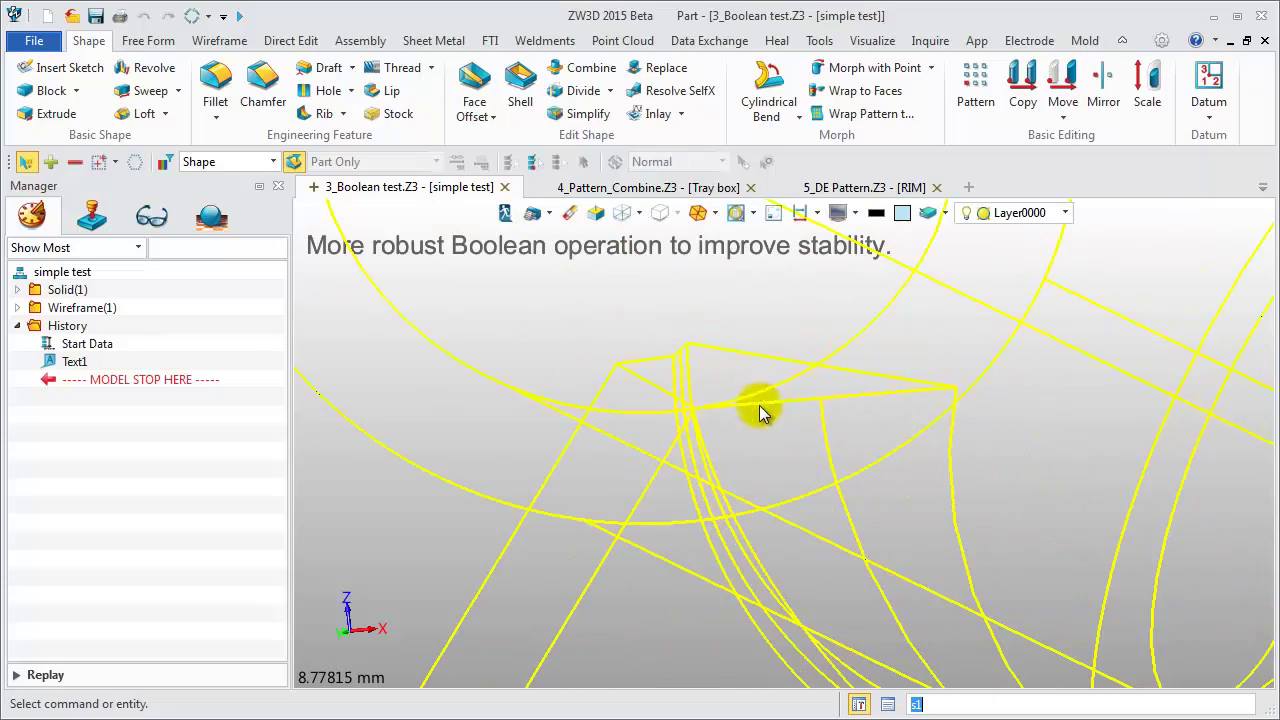
{"action": "scroll", "coordinate": [760, 487], "scroll_direction": "up", "scroll_amount": 2}
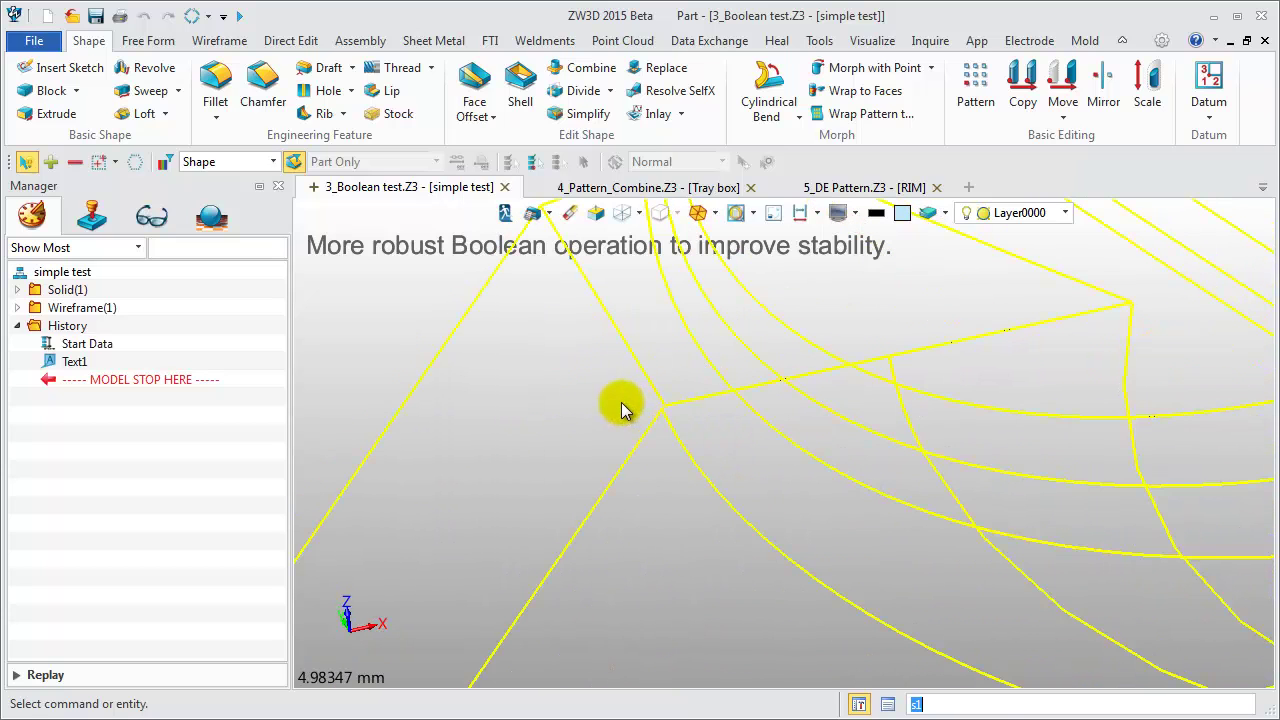
{"action": "scroll", "coordinate": [615, 400], "scroll_direction": "up", "scroll_amount": 1}
{"action": "left_click", "coordinate": [273, 161]}
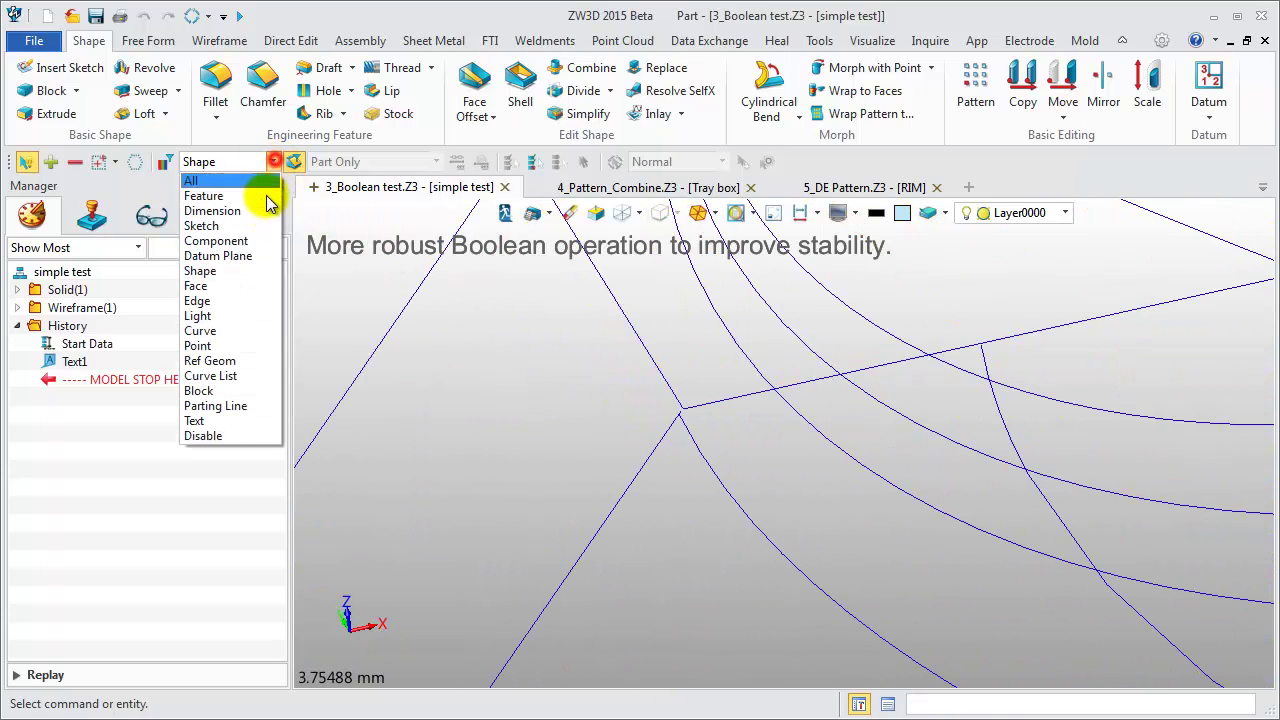
{"action": "left_click", "coordinate": [226, 437]}
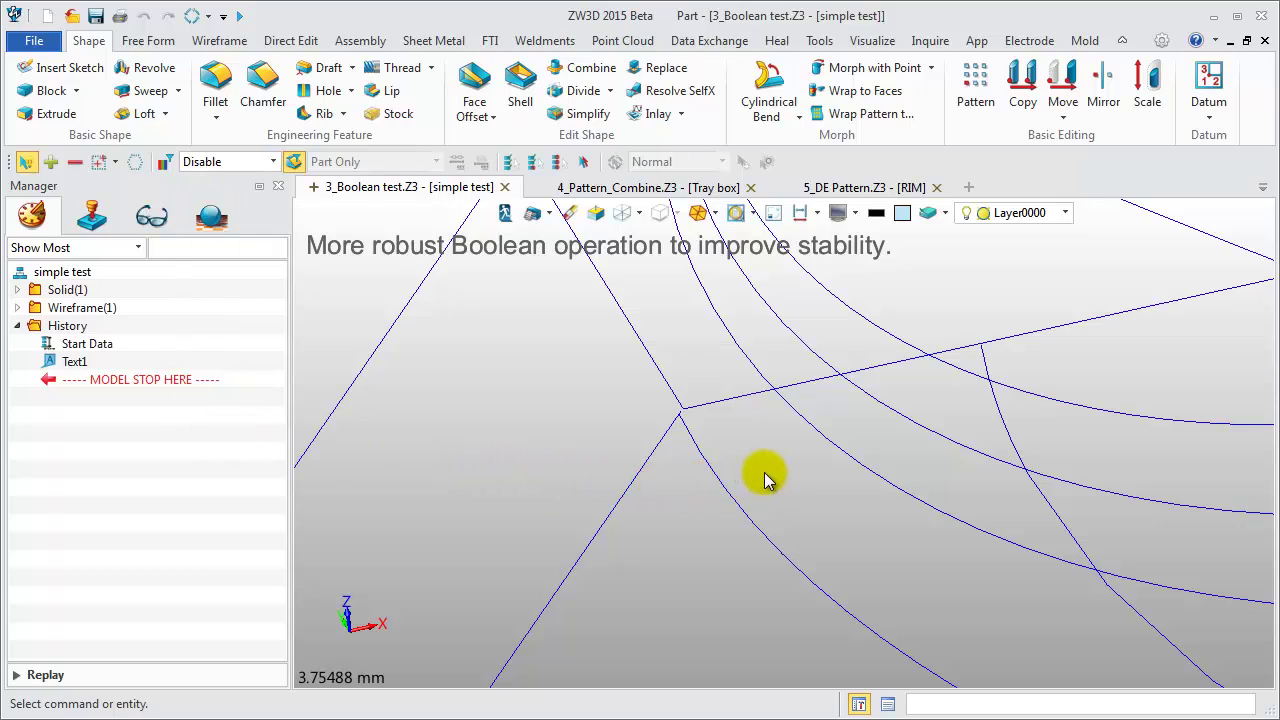
Return the part to shaded display and zoom out slightly
{"action": "key", "text": "ctrl+f"}
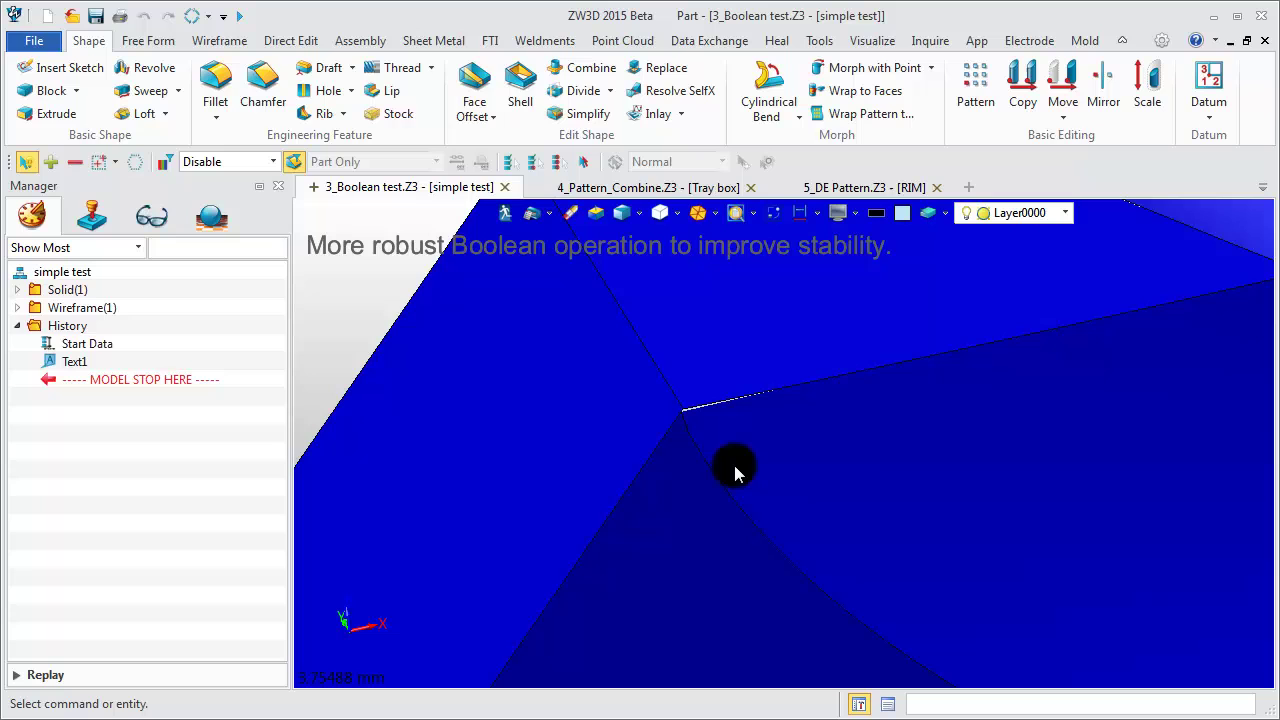
{"action": "scroll", "coordinate": [733, 461], "scroll_direction": "down", "scroll_amount": 5}
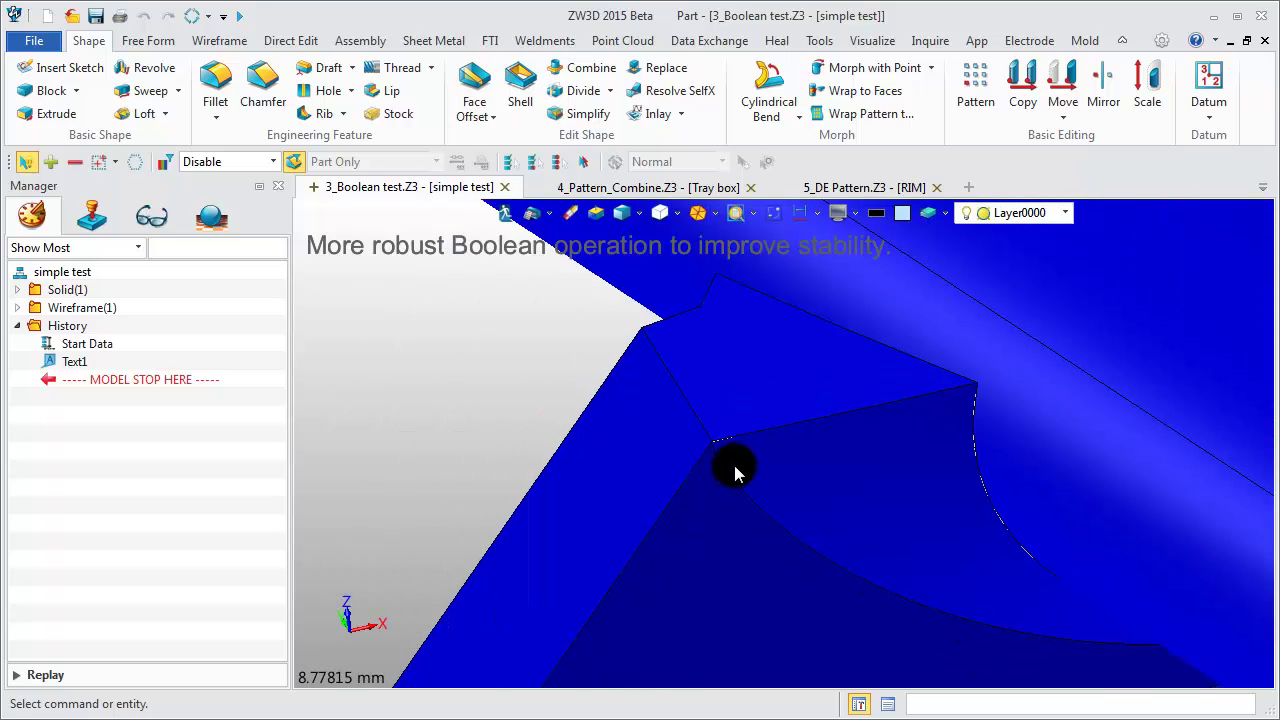
{"action": "scroll", "coordinate": [733, 461], "scroll_direction": "down", "scroll_amount": 5}
Cut a radius-2 sphere at the web-pipe junction using the Remove boolean, creating Sphere1_Cut
{"action": "left_click", "coordinate": [75, 90]}
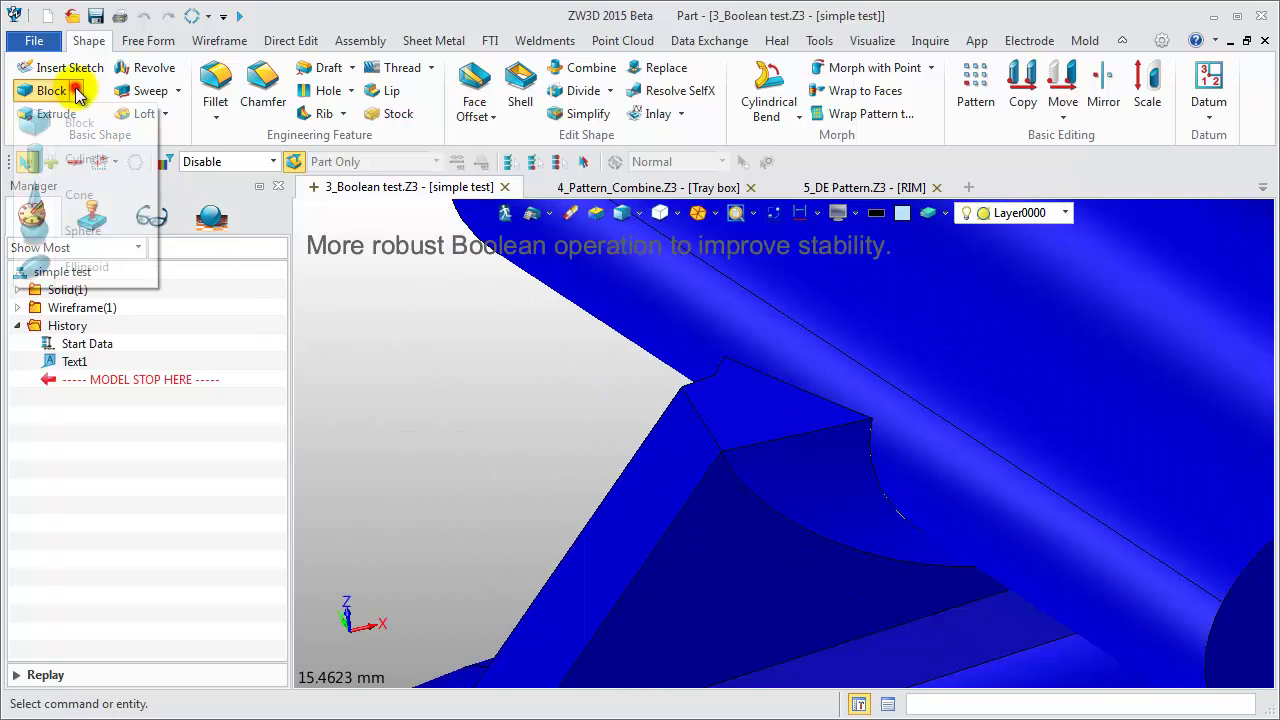
{"action": "left_click", "coordinate": [83, 240]}
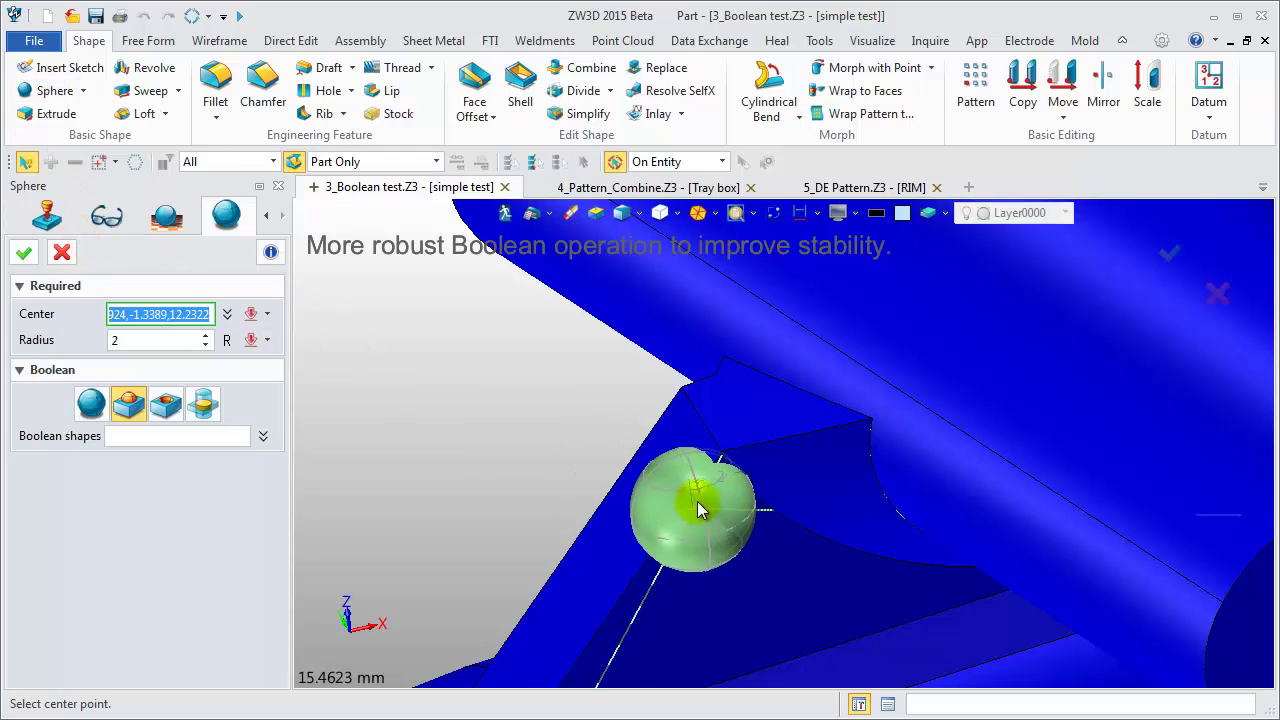
{"action": "left_click", "coordinate": [725, 461]}
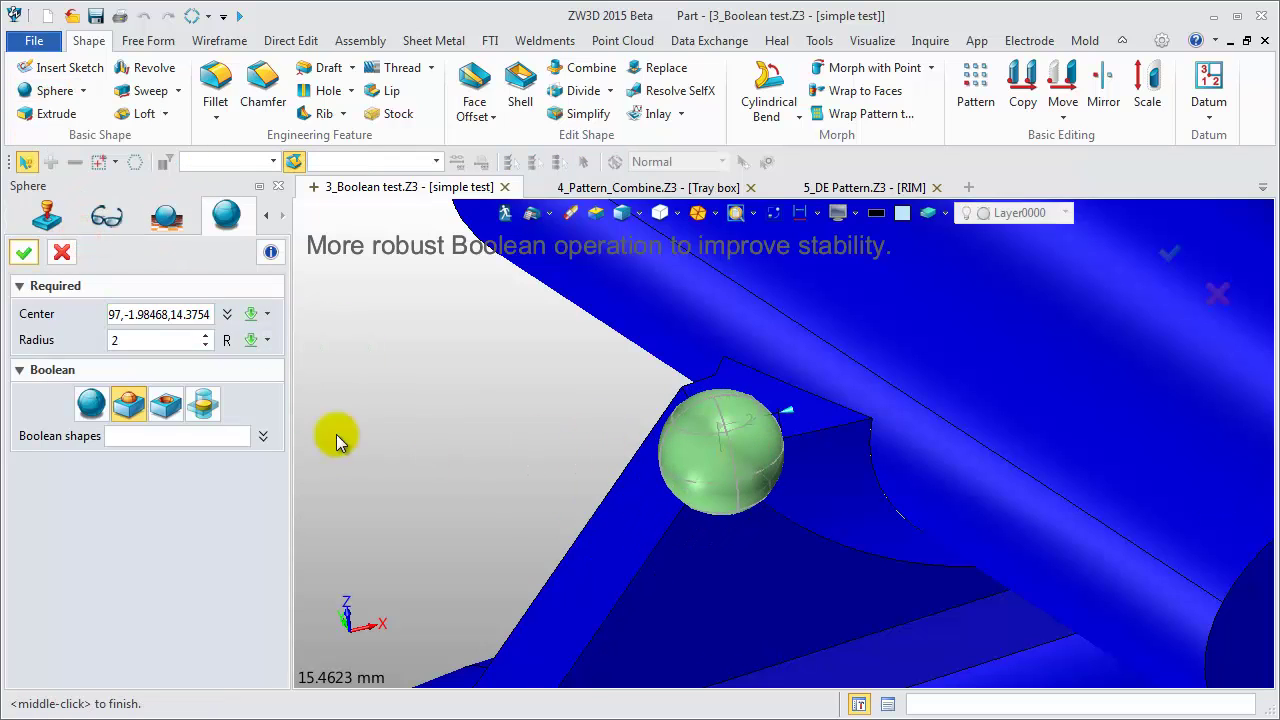
{"action": "left_click", "coordinate": [164, 405]}
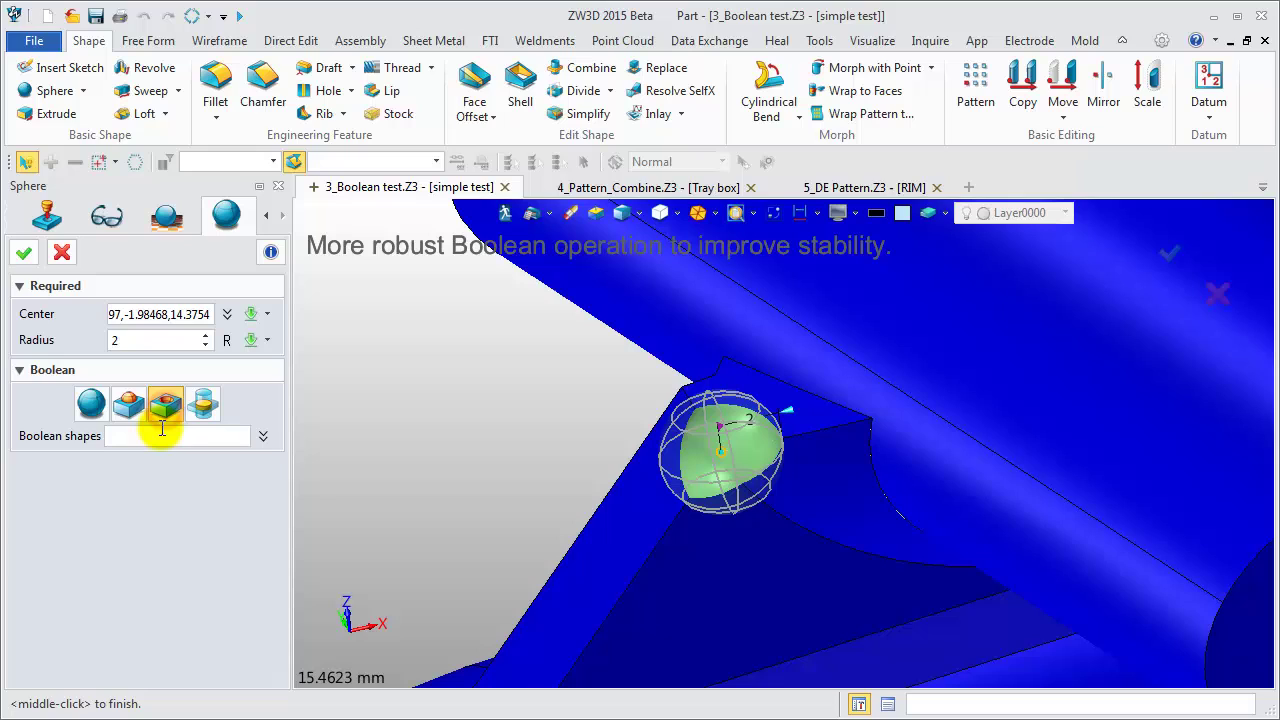
{"action": "left_click", "coordinate": [30, 258]}
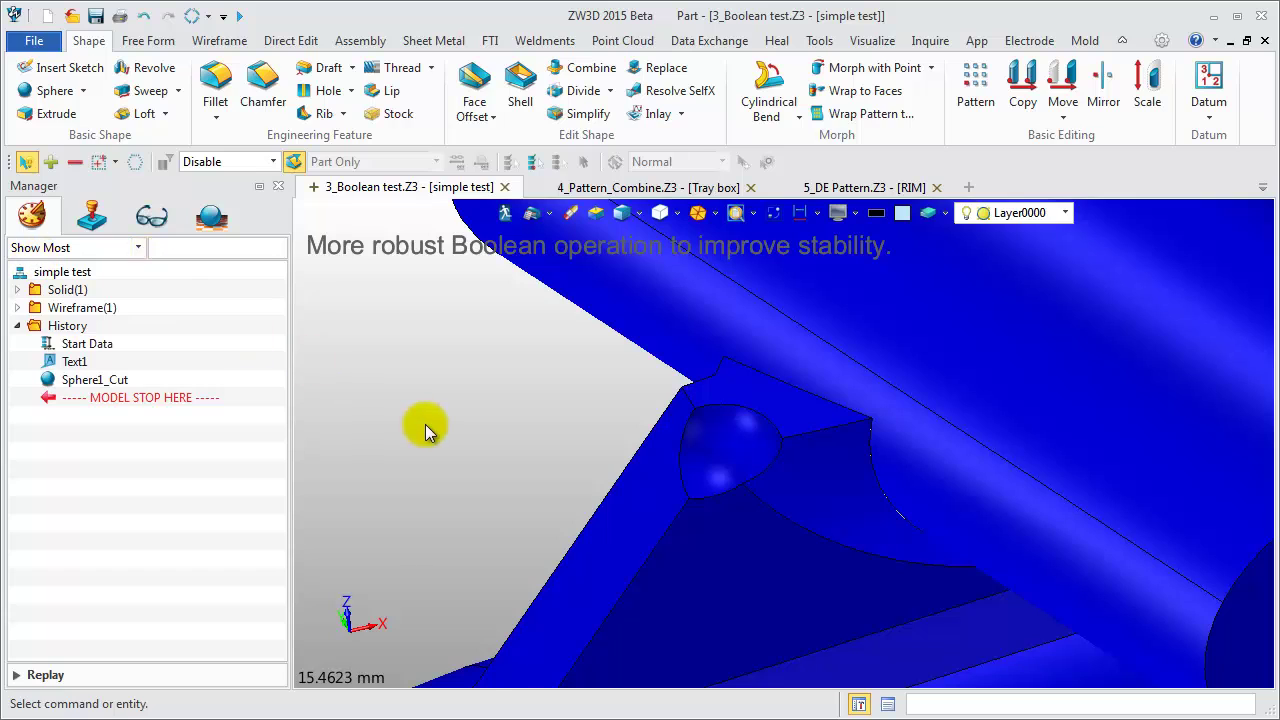
{"action": "scroll", "coordinate": [531, 410], "scroll_direction": "down", "scroll_amount": 5}
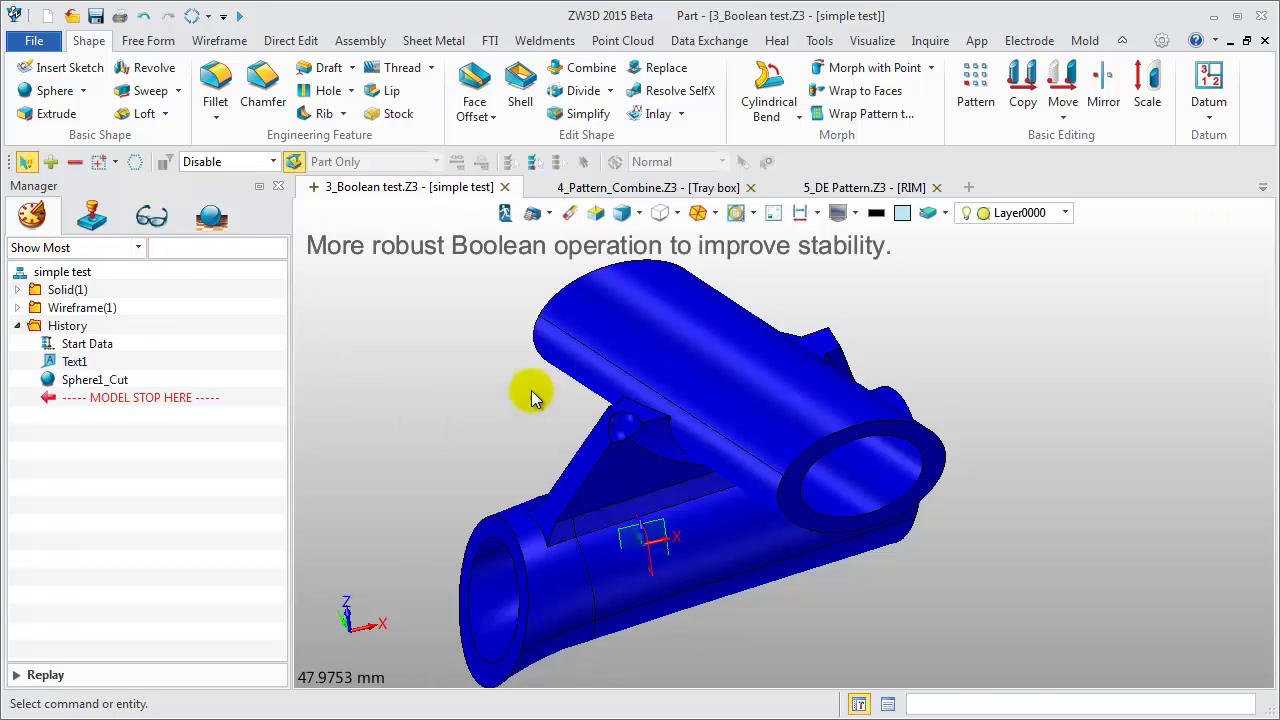
Open the 13159DT_Sur_Trim part from the object manager, orbit it, and bring up the trim commands
{"action": "left_click", "coordinate": [503, 210]}
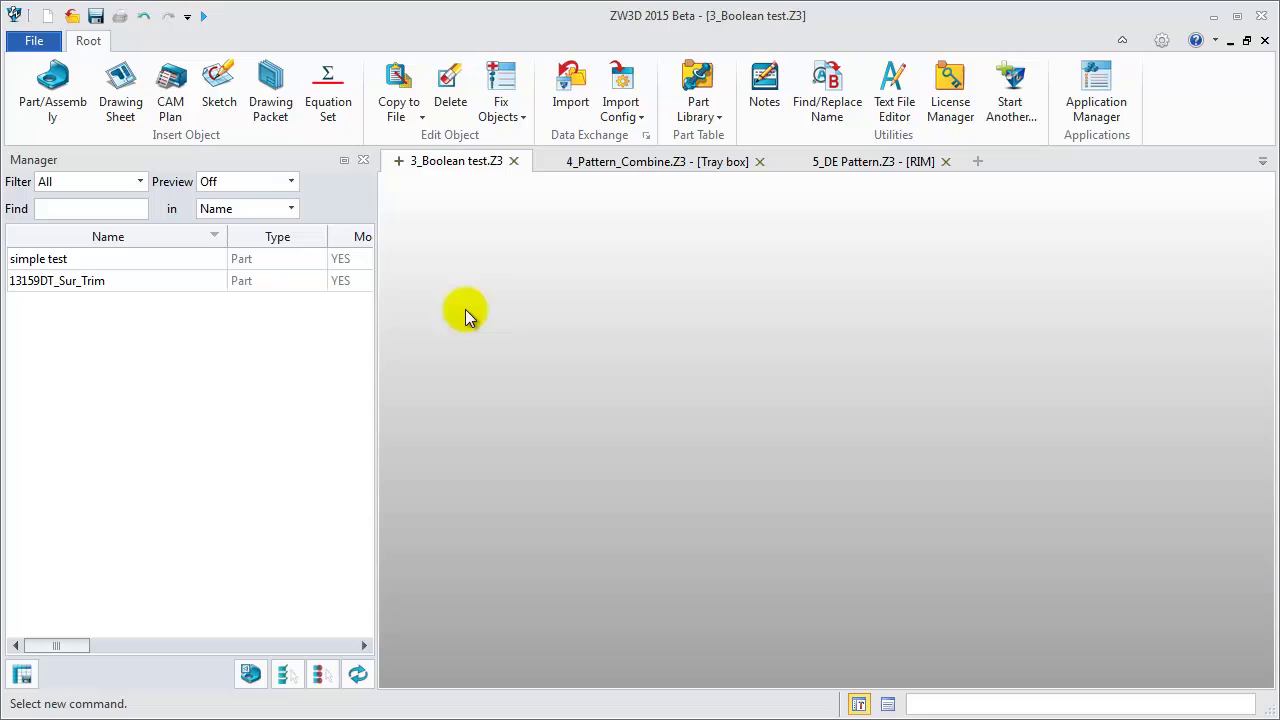
{"action": "double_click", "coordinate": [67, 286]}
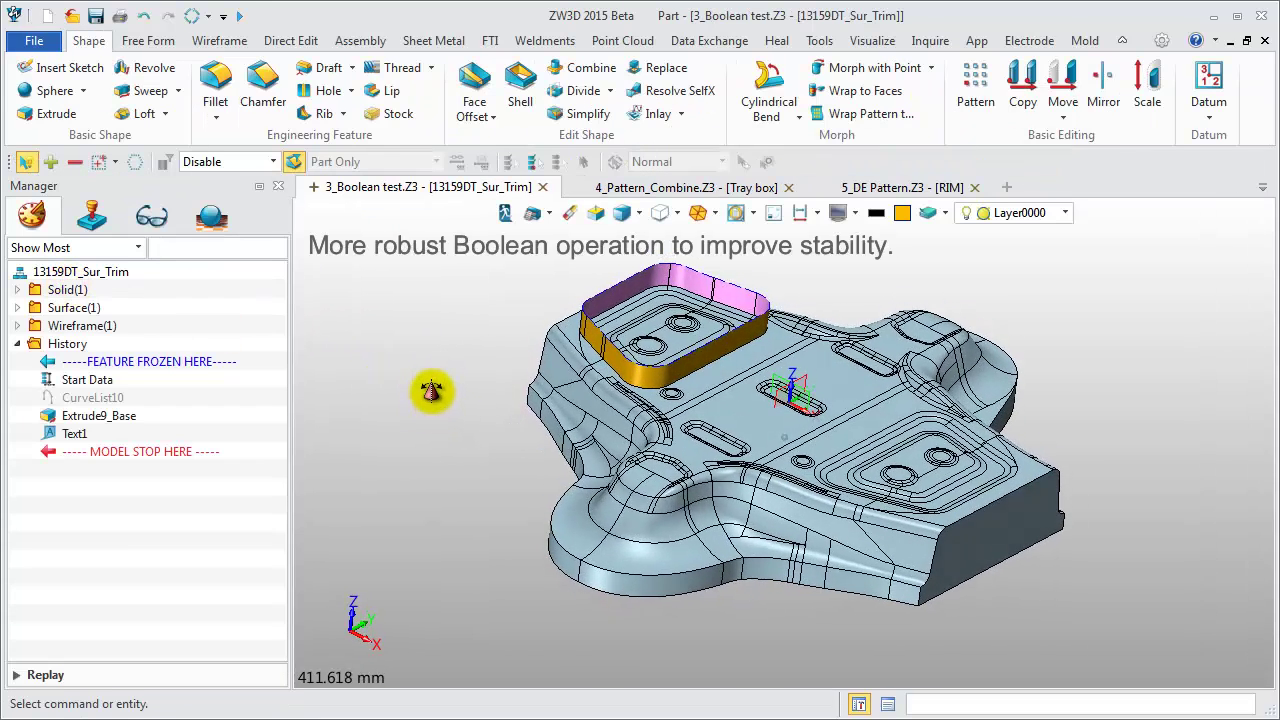
{"action": "scroll", "coordinate": [432, 390], "scroll_direction": "down", "scroll_amount": 2}
{"action": "middle_click_drag", "start_coordinate": [430, 388], "coordinate": [480, 428]}
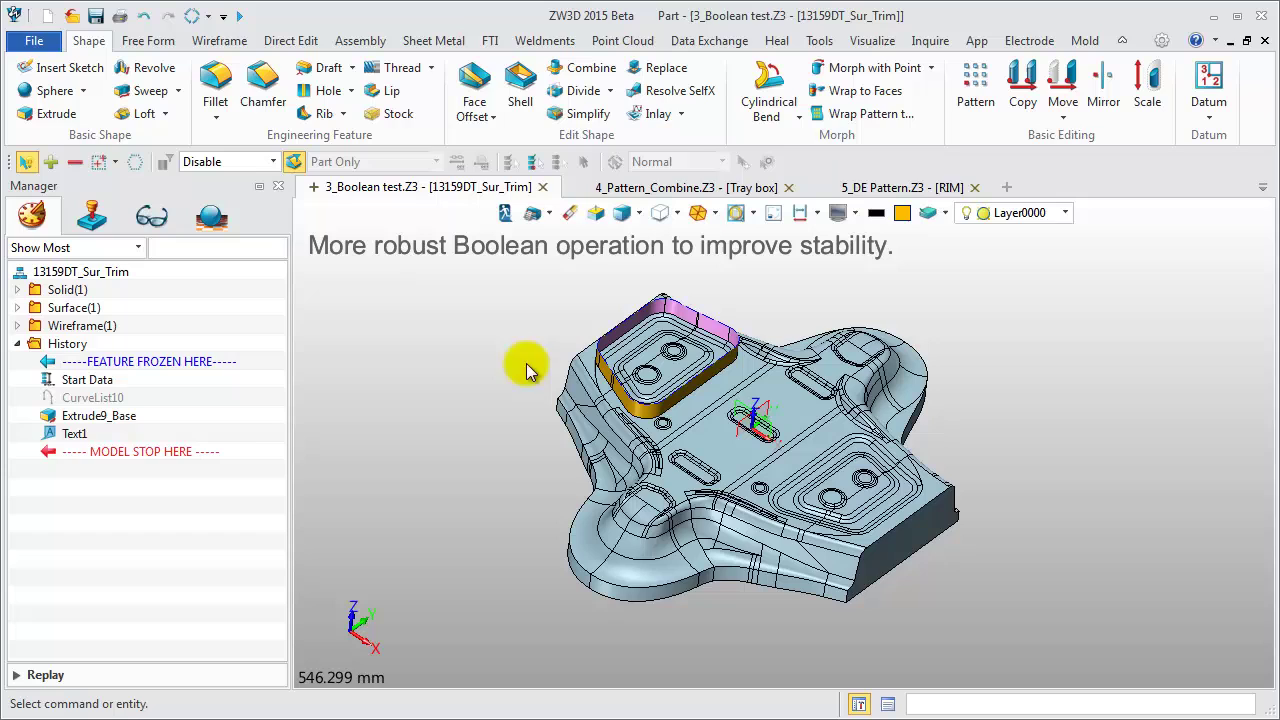
{"action": "left_click", "coordinate": [609, 90]}
Start a trim with the whole solid as base and the pocket wall face as trimming shape
{"action": "left_click", "coordinate": [607, 162]}
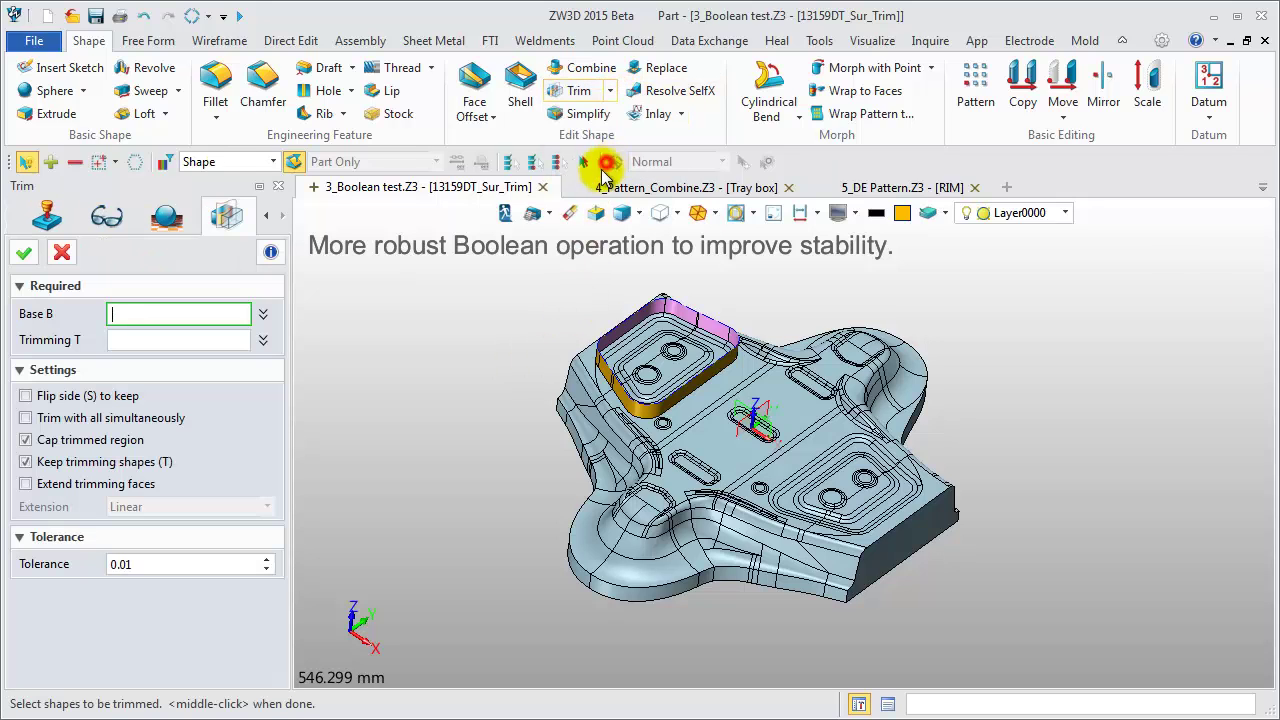
{"action": "left_click", "coordinate": [665, 479]}
{"action": "left_click", "coordinate": [168, 341]}
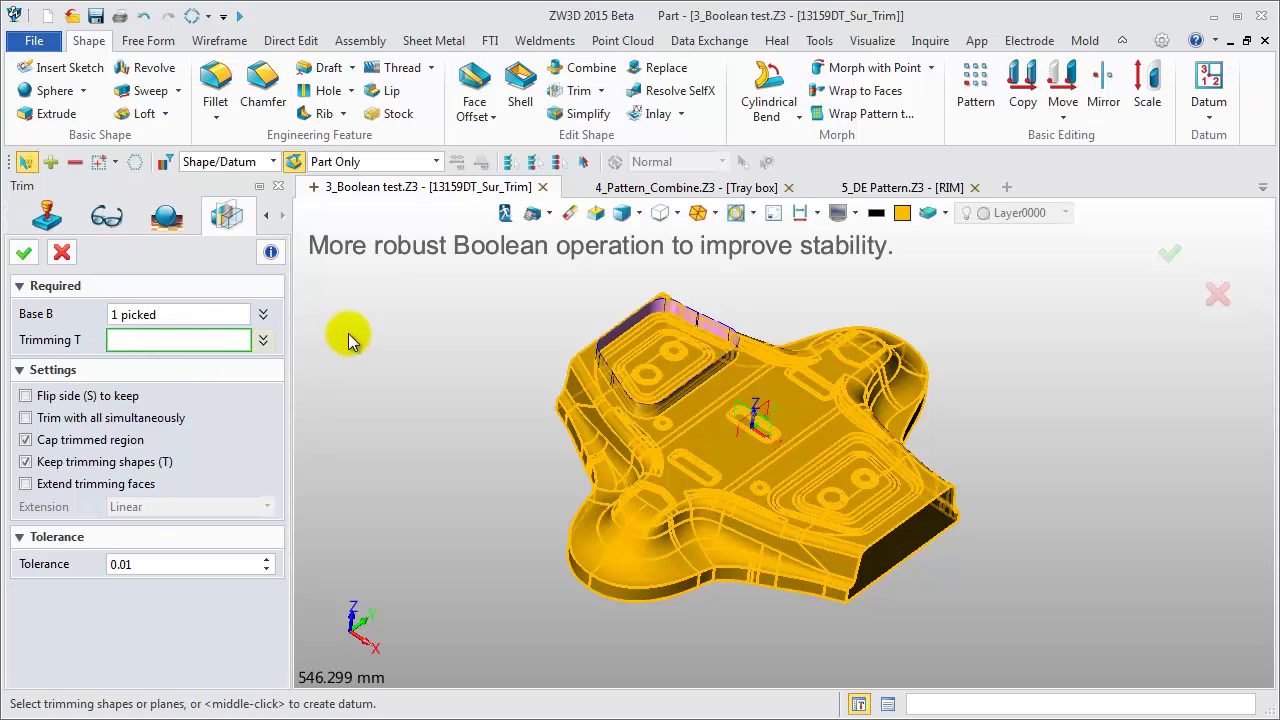
{"action": "middle_click_drag", "start_coordinate": [400, 315], "coordinate": [420, 300]}
{"action": "scroll", "coordinate": [538, 298], "scroll_direction": "up", "scroll_amount": 2}
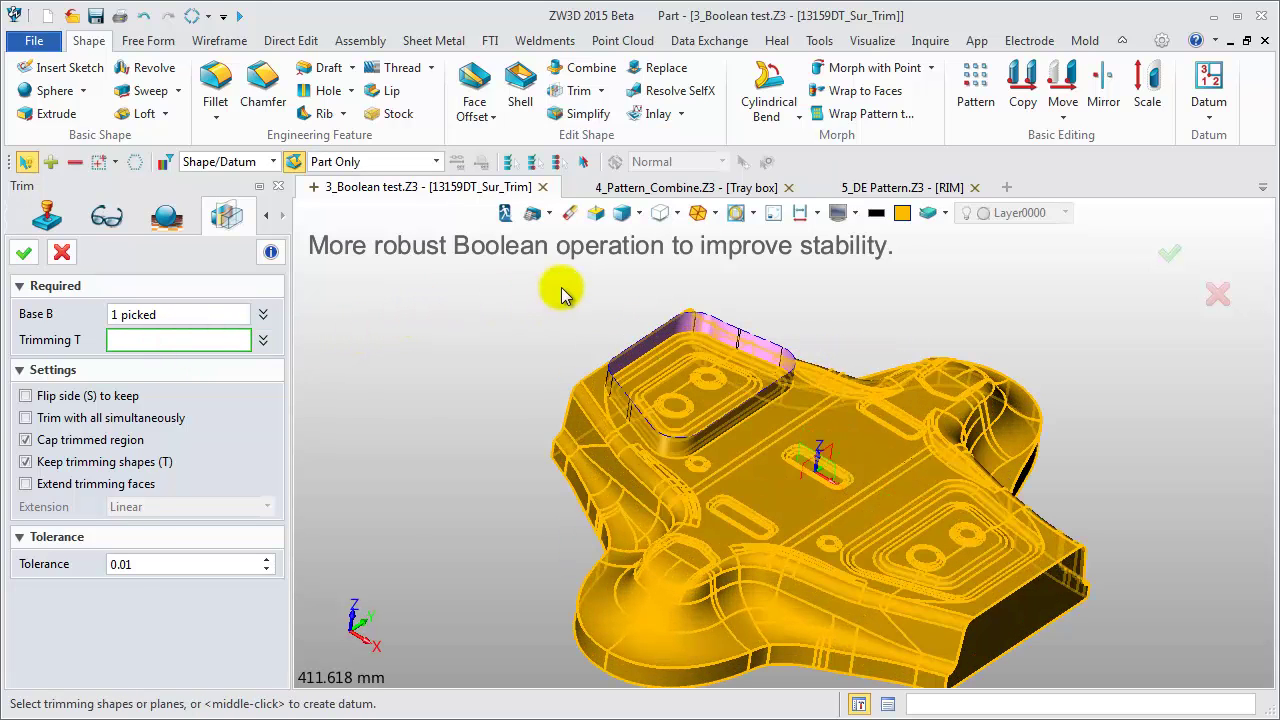
{"action": "left_click", "coordinate": [716, 310]}
{"action": "middle_click_drag", "start_coordinate": [405, 381], "coordinate": [412, 341]}
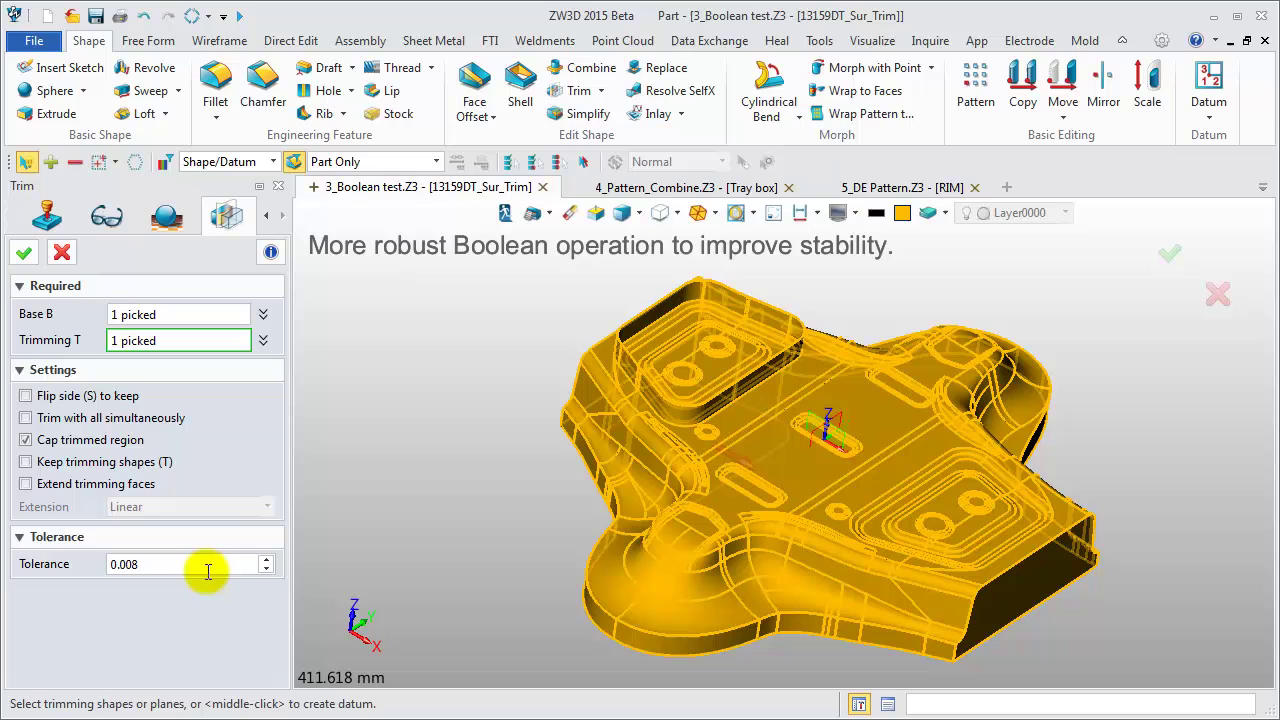
{"action": "left_click", "coordinate": [241, 17]}
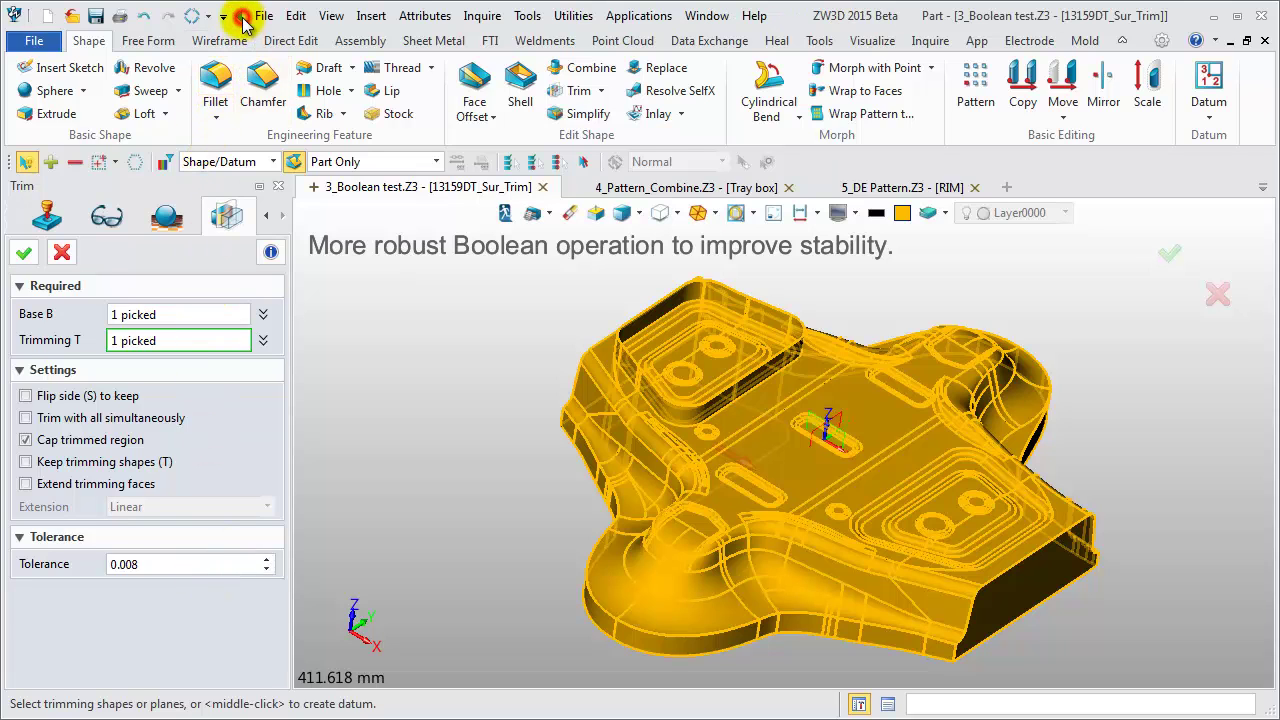
Check the part tolerance in Preferences, then apply the trim to create Trim5
{"action": "left_click", "coordinate": [296, 16]}
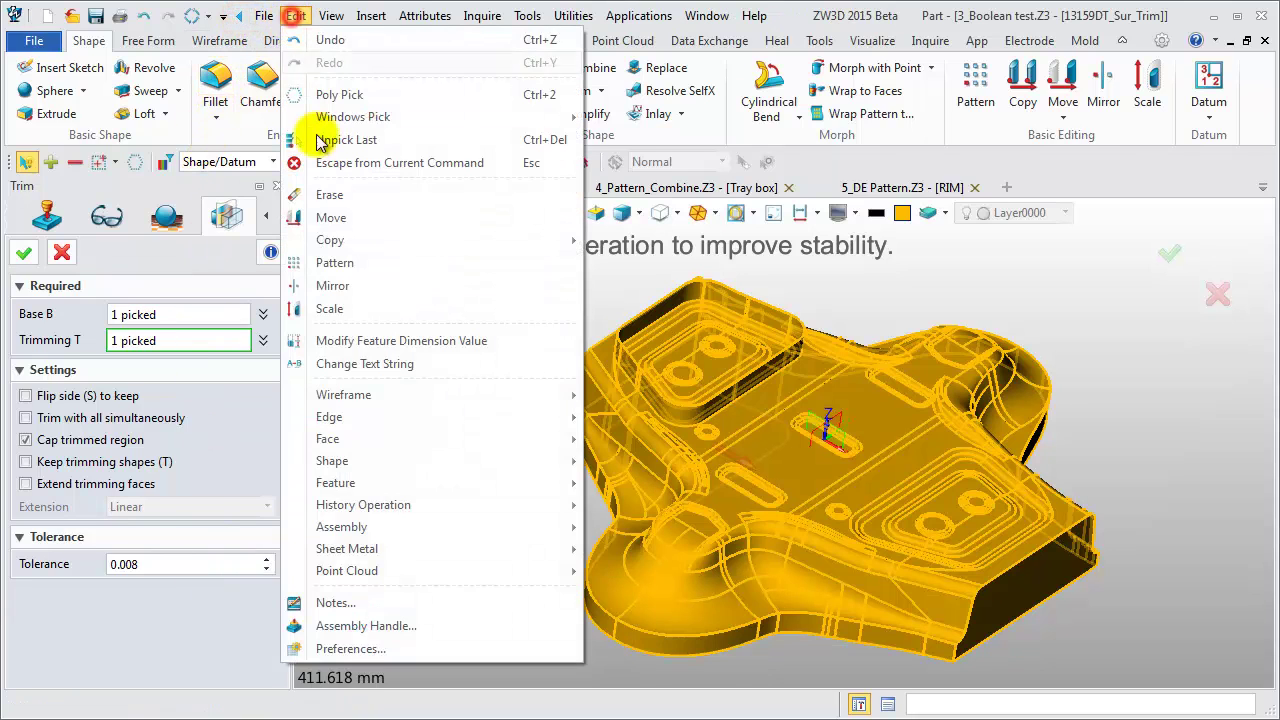
{"action": "left_click", "coordinate": [350, 649]}
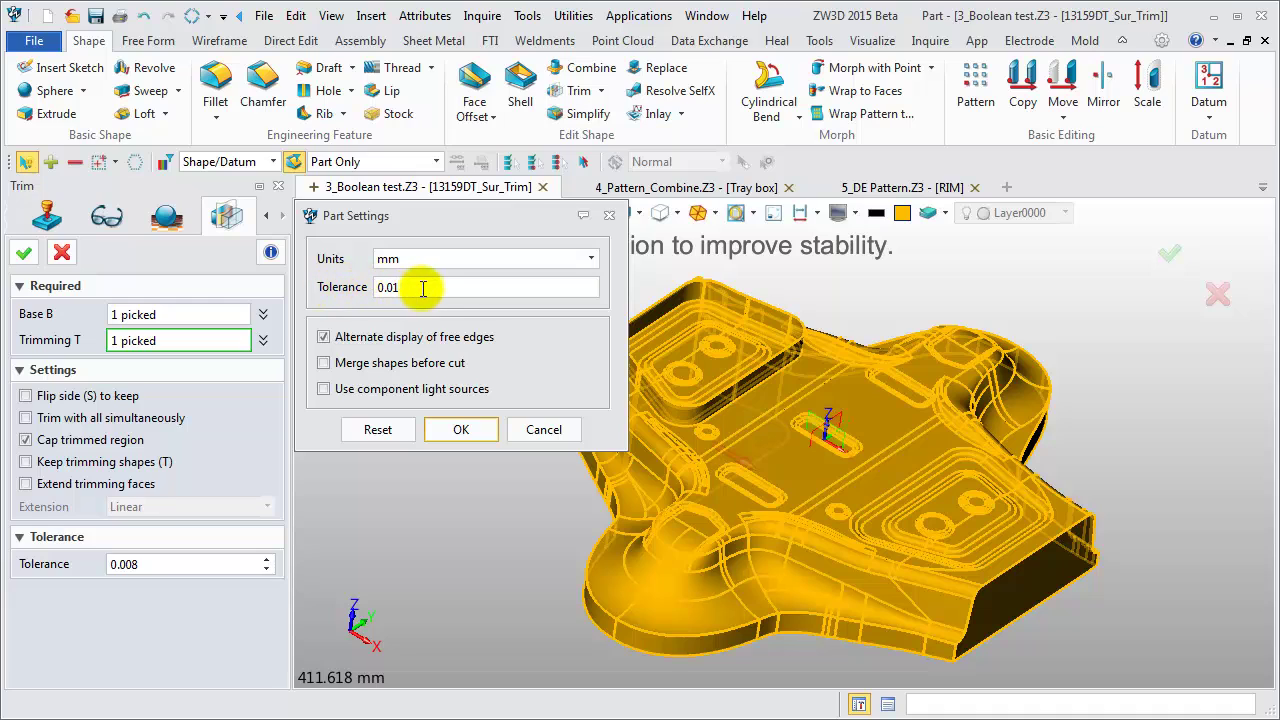
{"action": "left_click", "coordinate": [609, 215]}
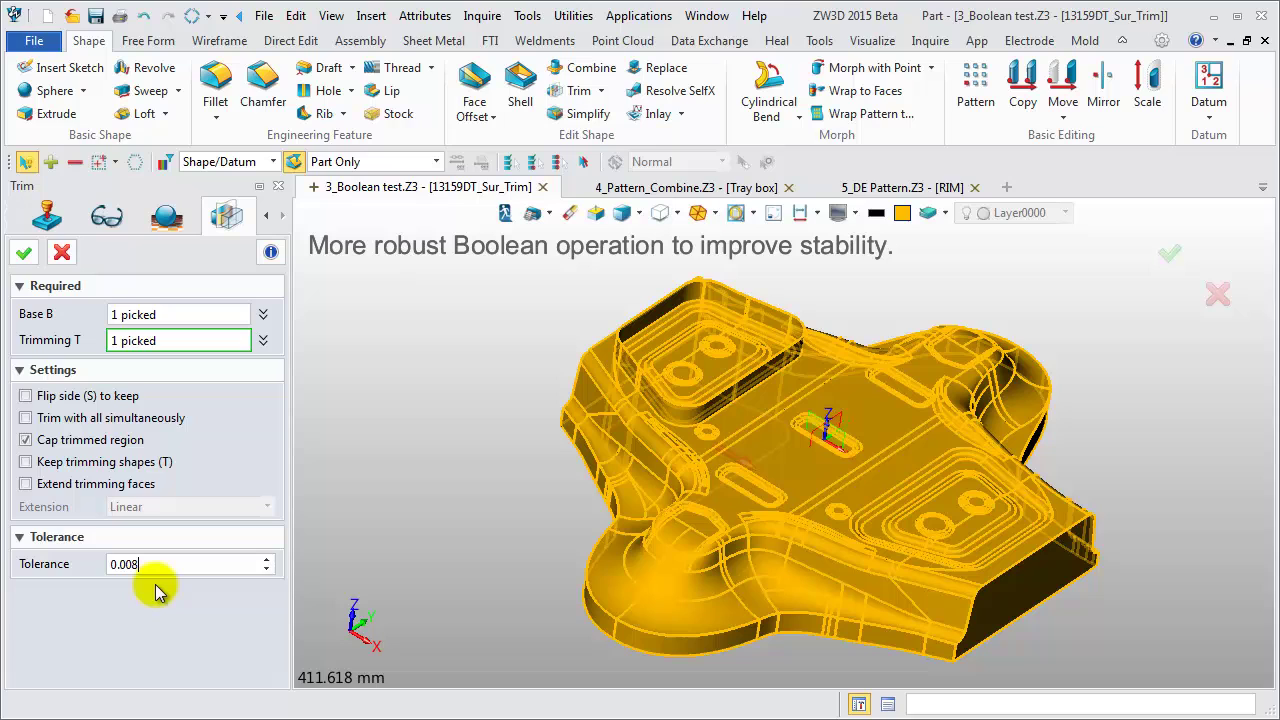
{"action": "left_click", "coordinate": [25, 258]}
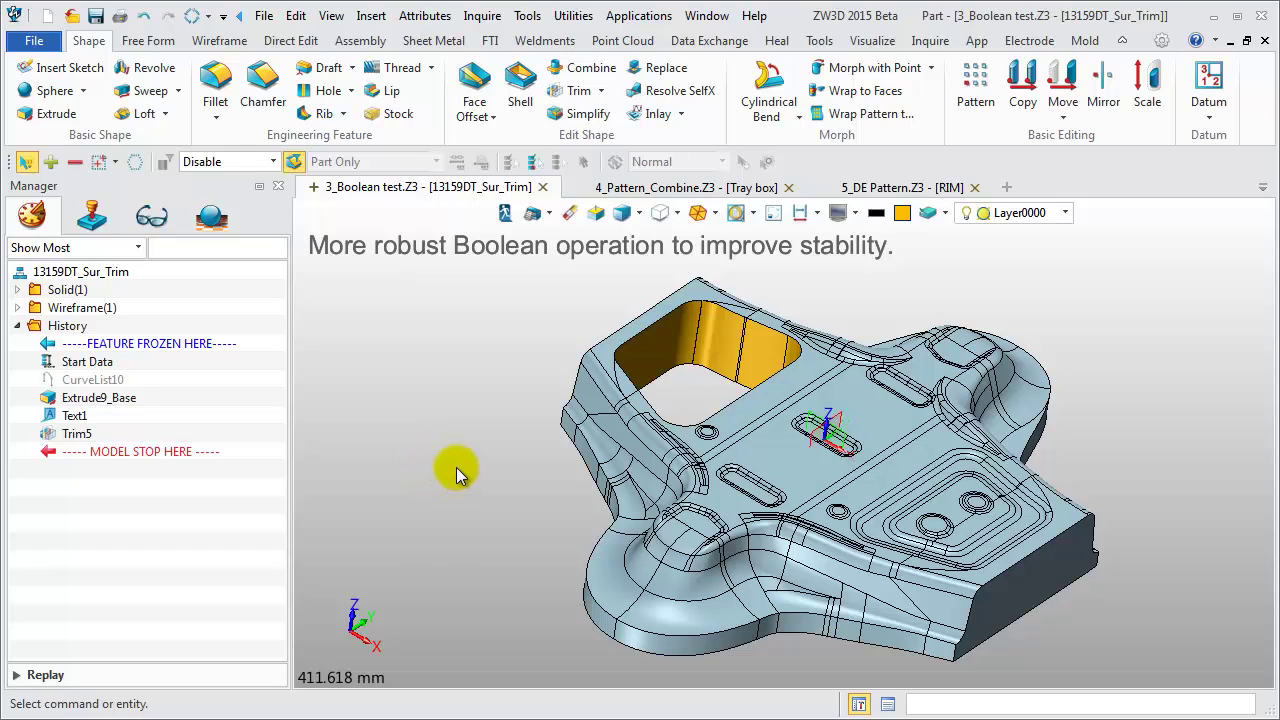
In 4_Pattern_Combine, start a pattern with the Tray box solid as the base shape
{"action": "left_click", "coordinate": [712, 190]}
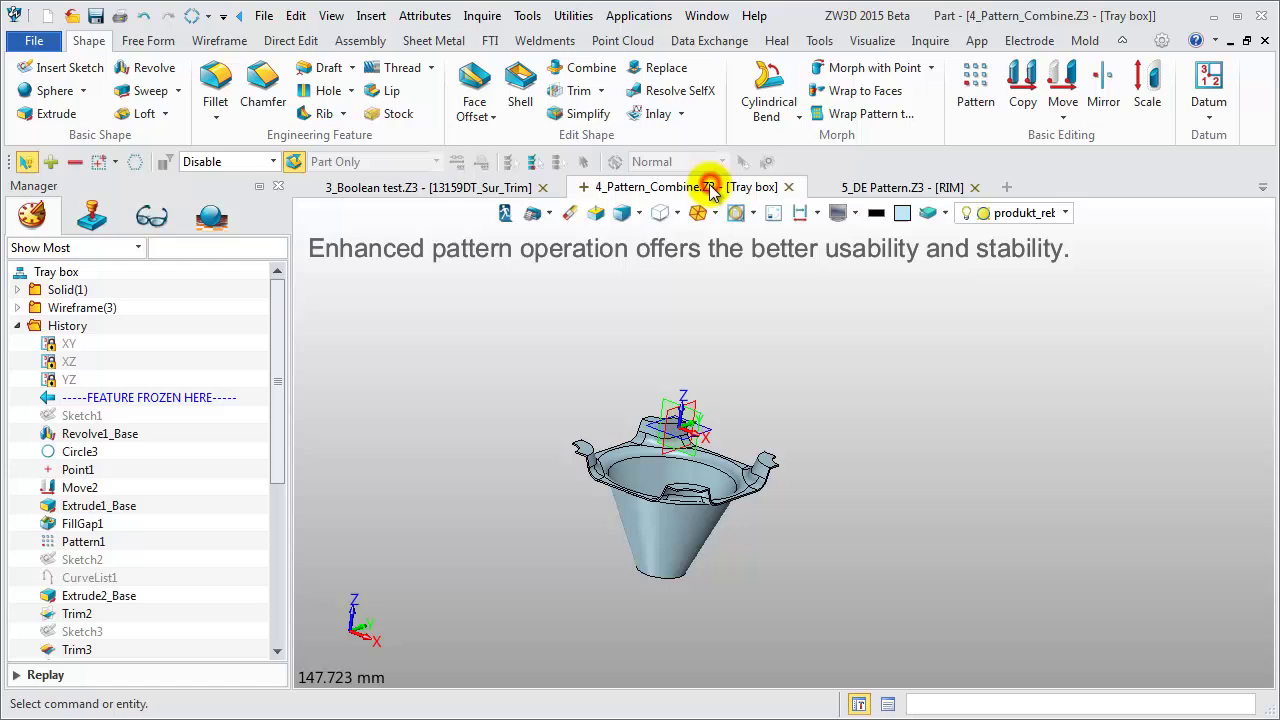
{"action": "middle_click_drag", "start_coordinate": [560, 365], "coordinate": [583, 368]}
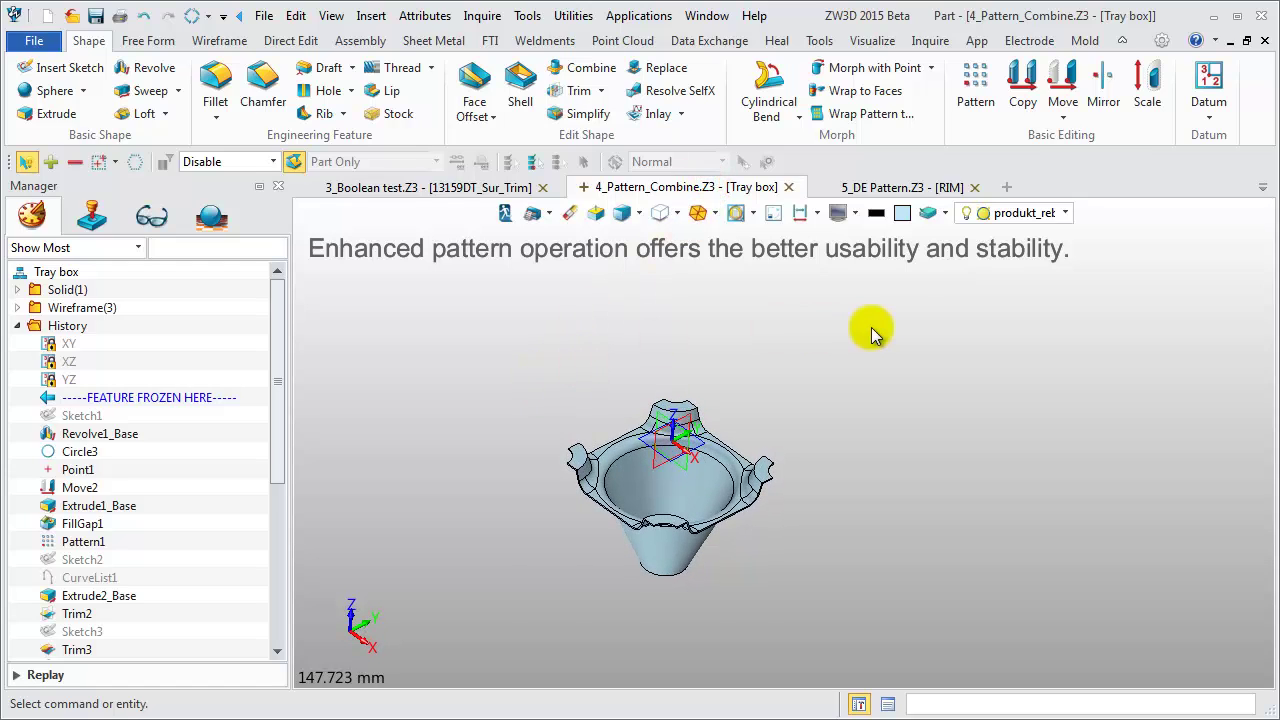
{"action": "left_click", "coordinate": [975, 85]}
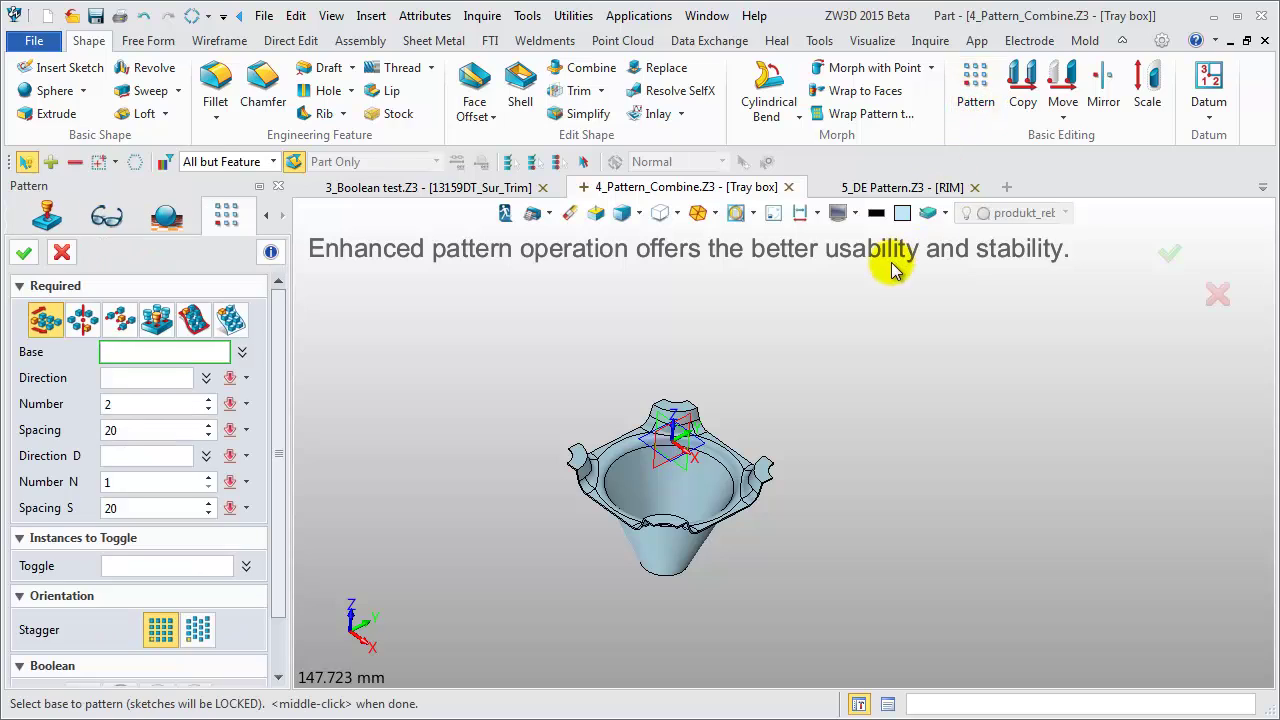
{"action": "left_click", "coordinate": [227, 161]}
{"action": "left_click", "coordinate": [205, 204]}
{"action": "left_click", "coordinate": [597, 492]}
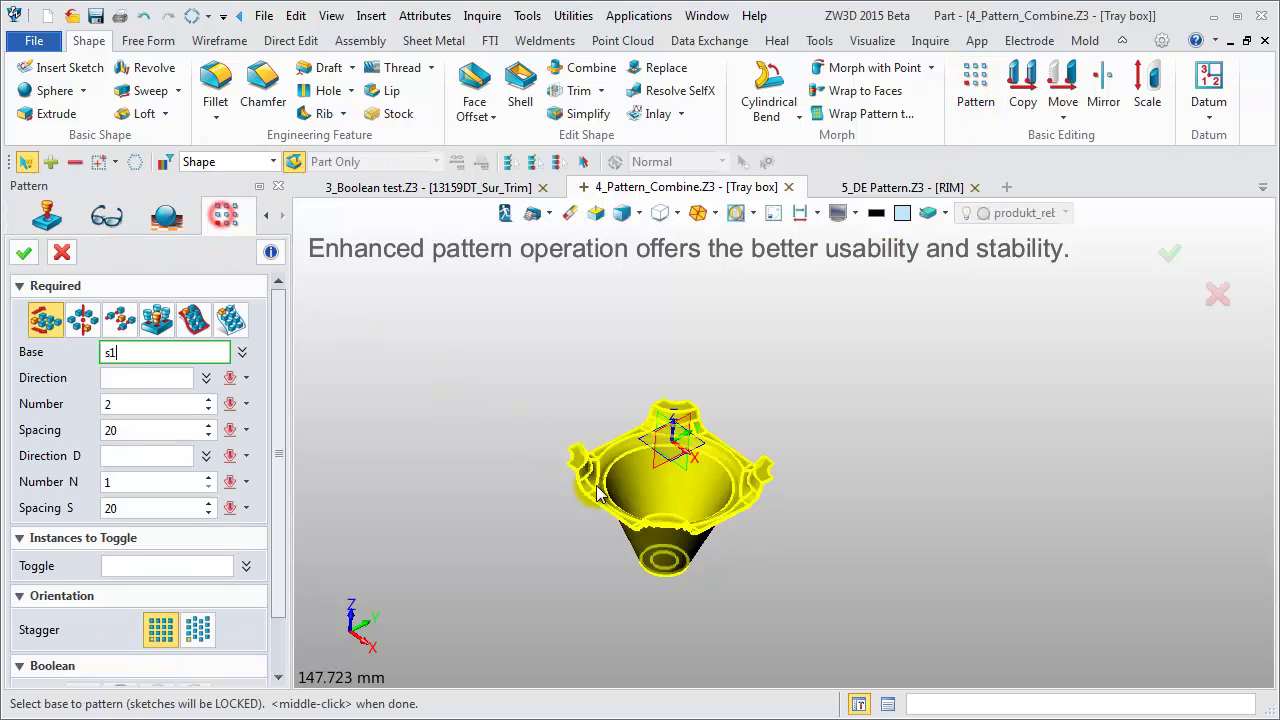
{"action": "left_click", "coordinate": [150, 377]}
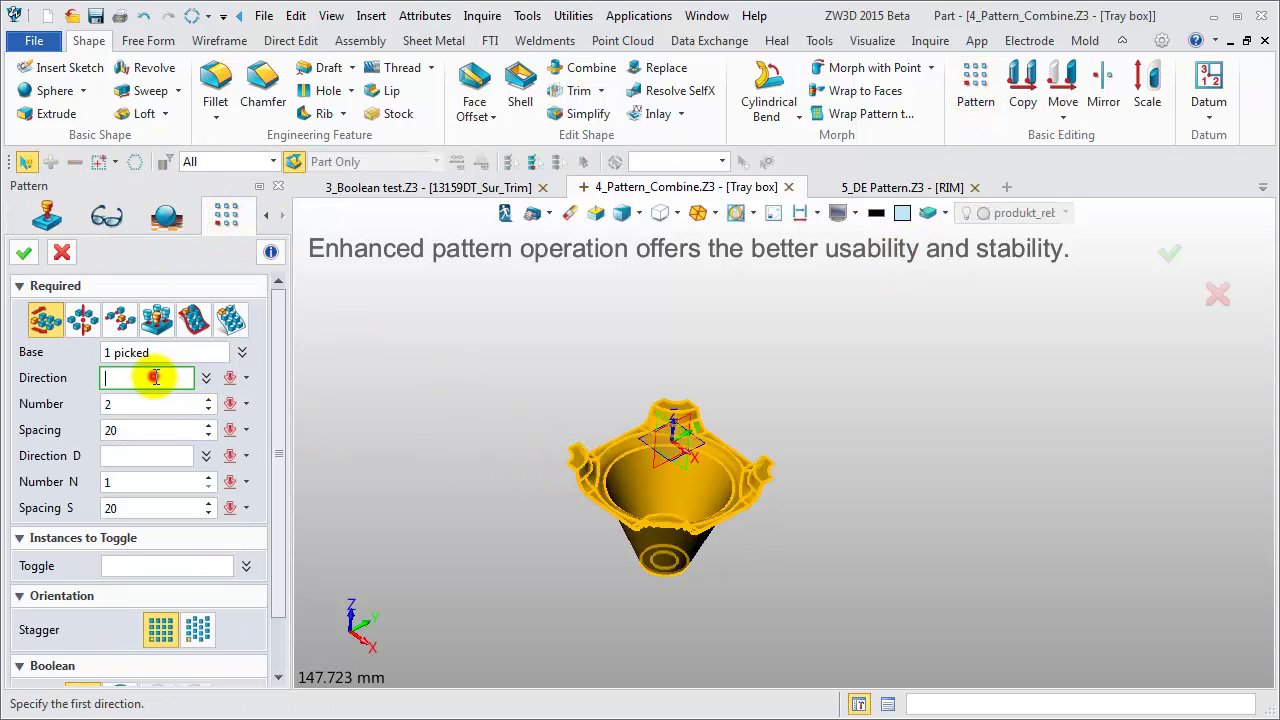
Set the pattern along the Y axis to 4 by 2 copies, spaced 49 in both directions
{"action": "right_click", "coordinate": [505, 388]}
{"action": "left_click", "coordinate": [540, 413]}
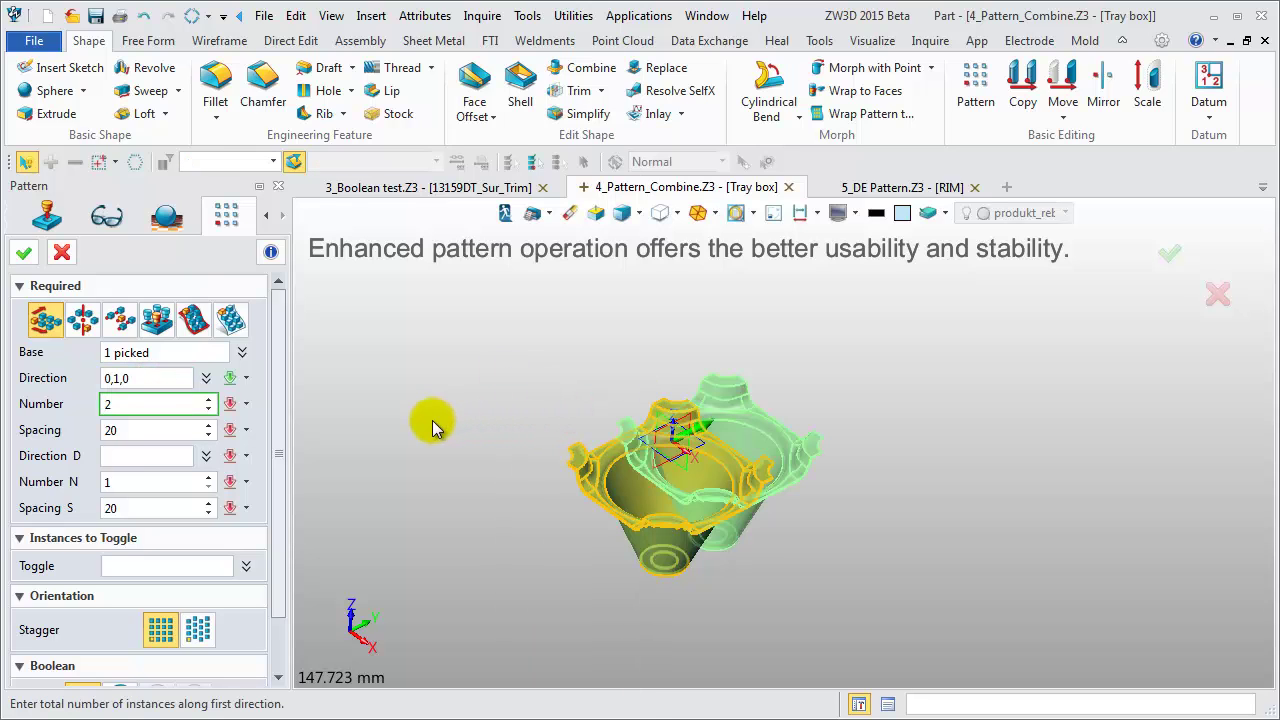
{"action": "left_click", "coordinate": [135, 432]}
{"action": "type", "text": "49"}
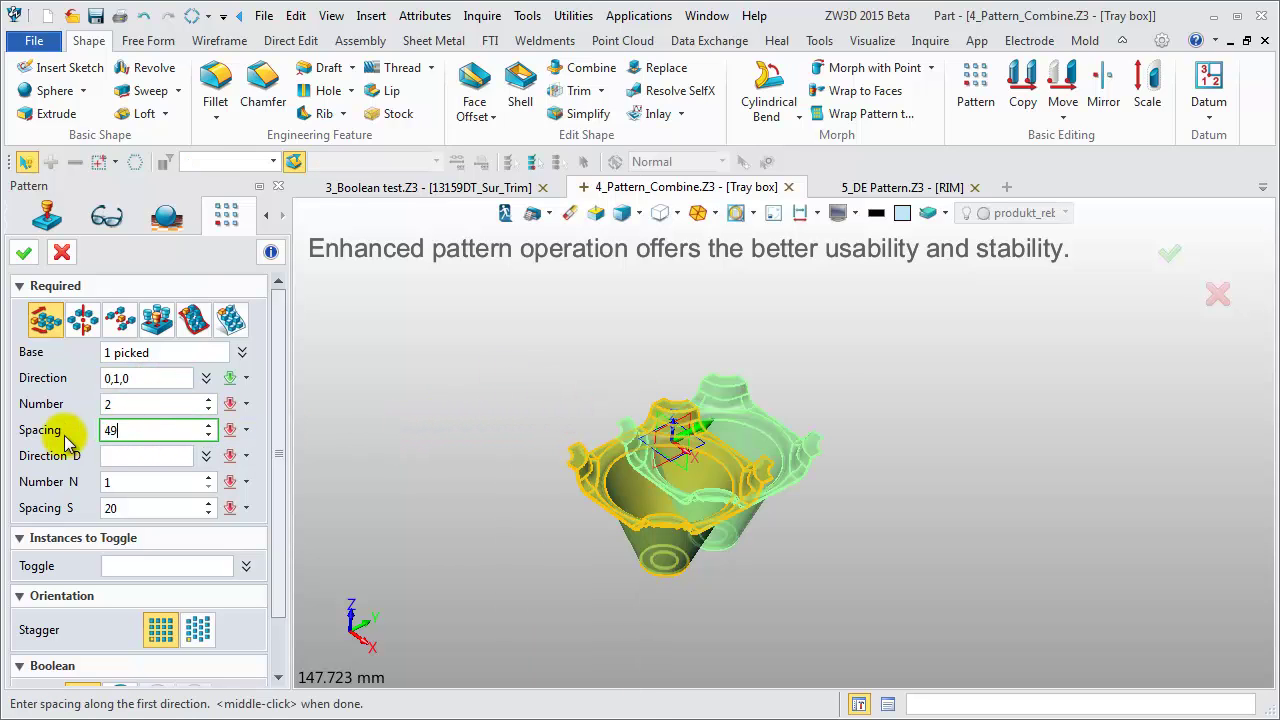
{"action": "key", "text": "Return"}
{"action": "left_click", "coordinate": [116, 404]}
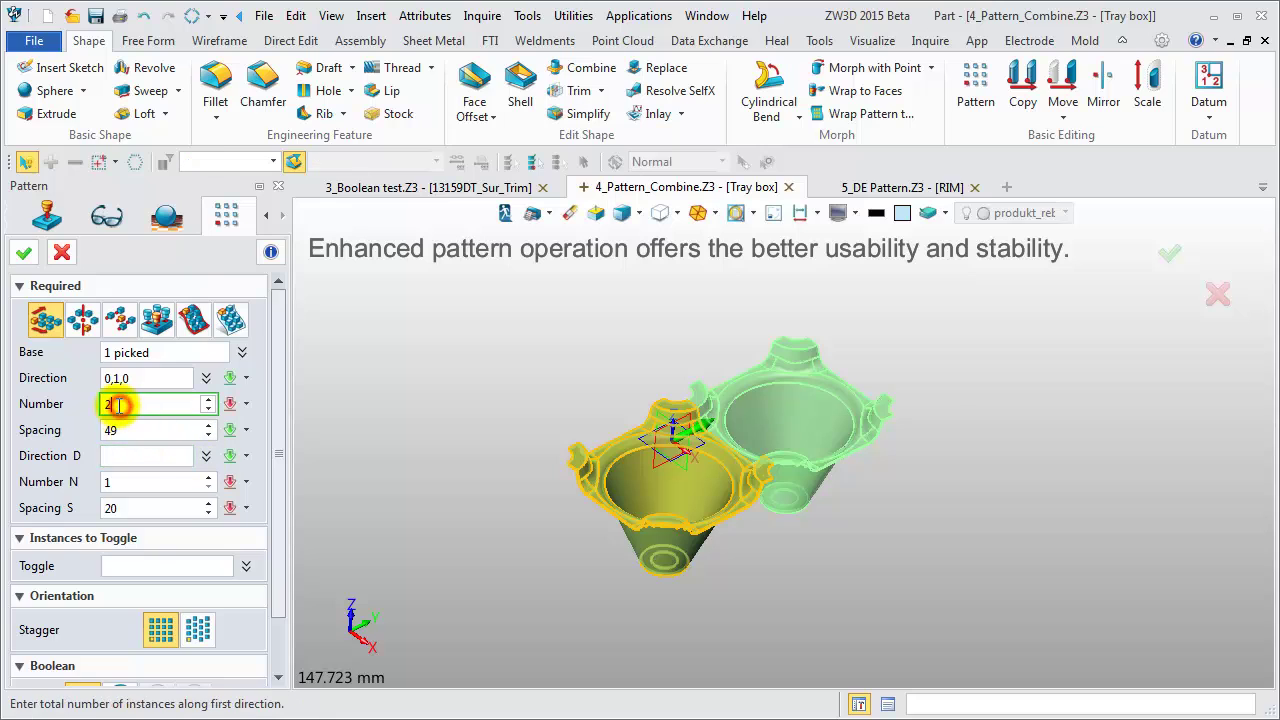
{"action": "type", "text": "34"}
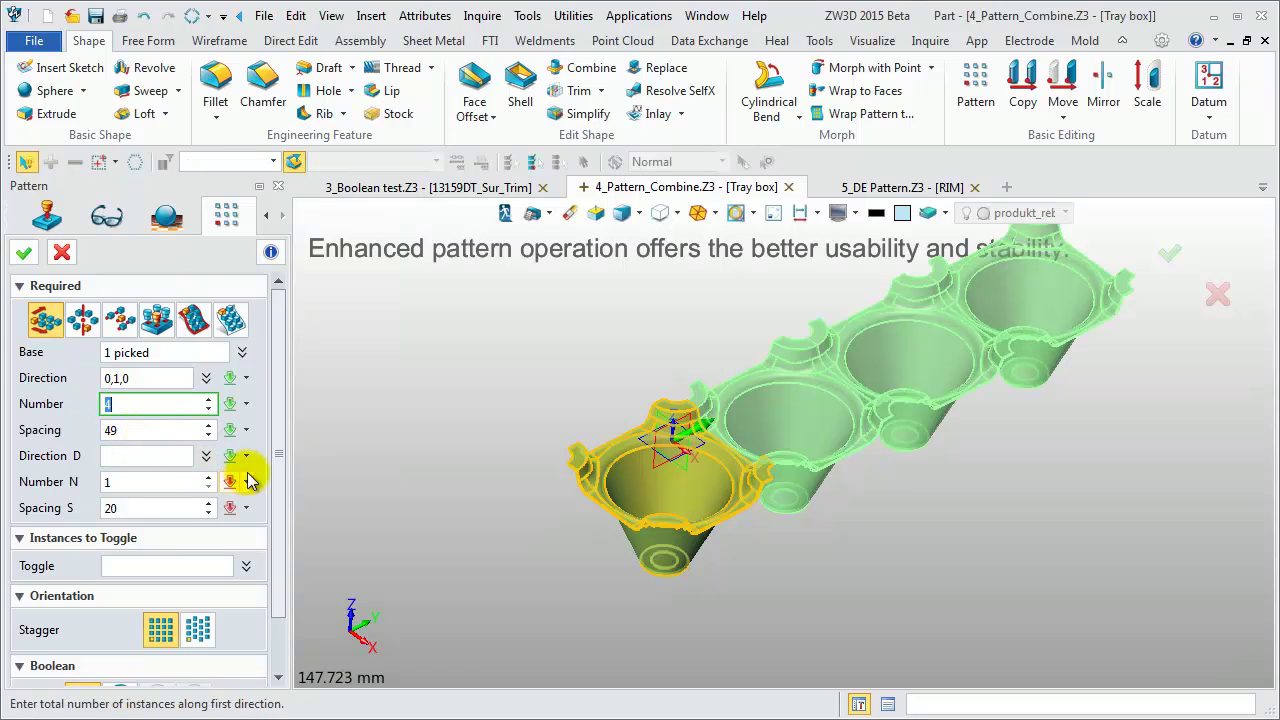
{"action": "left_click", "coordinate": [150, 510]}
{"action": "type", "text": "49"}
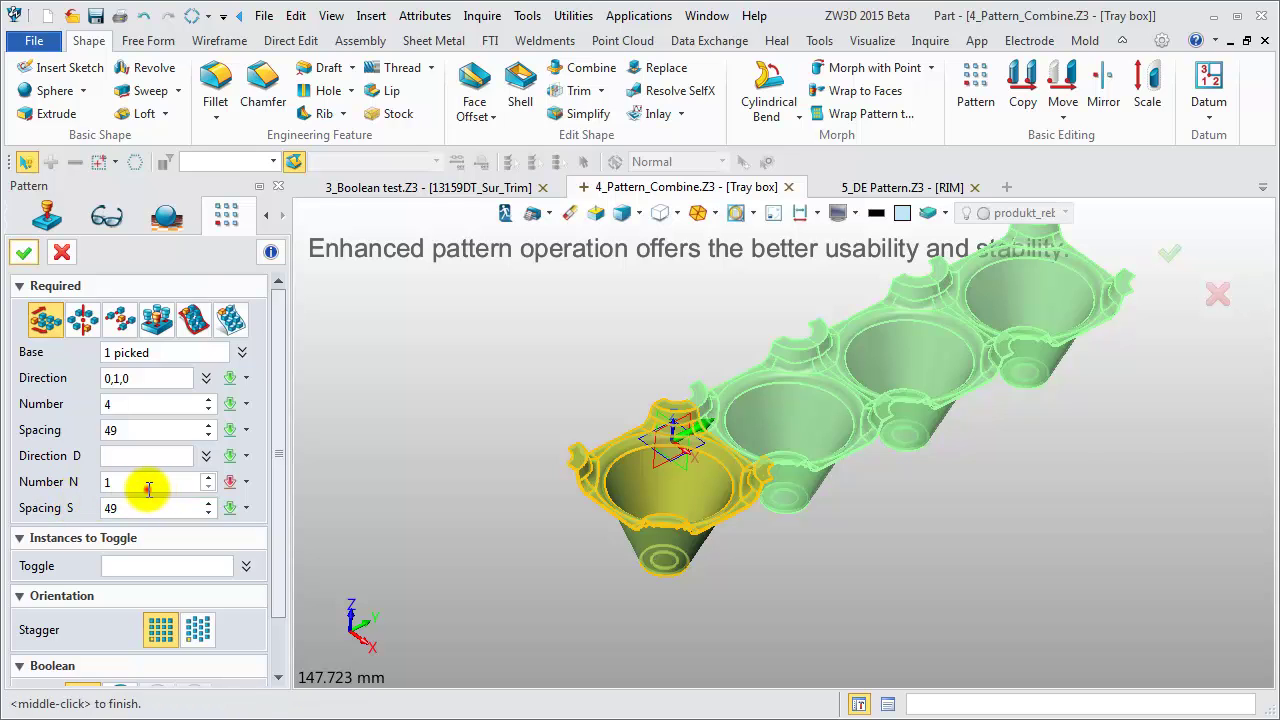
{"action": "left_click", "coordinate": [148, 482]}
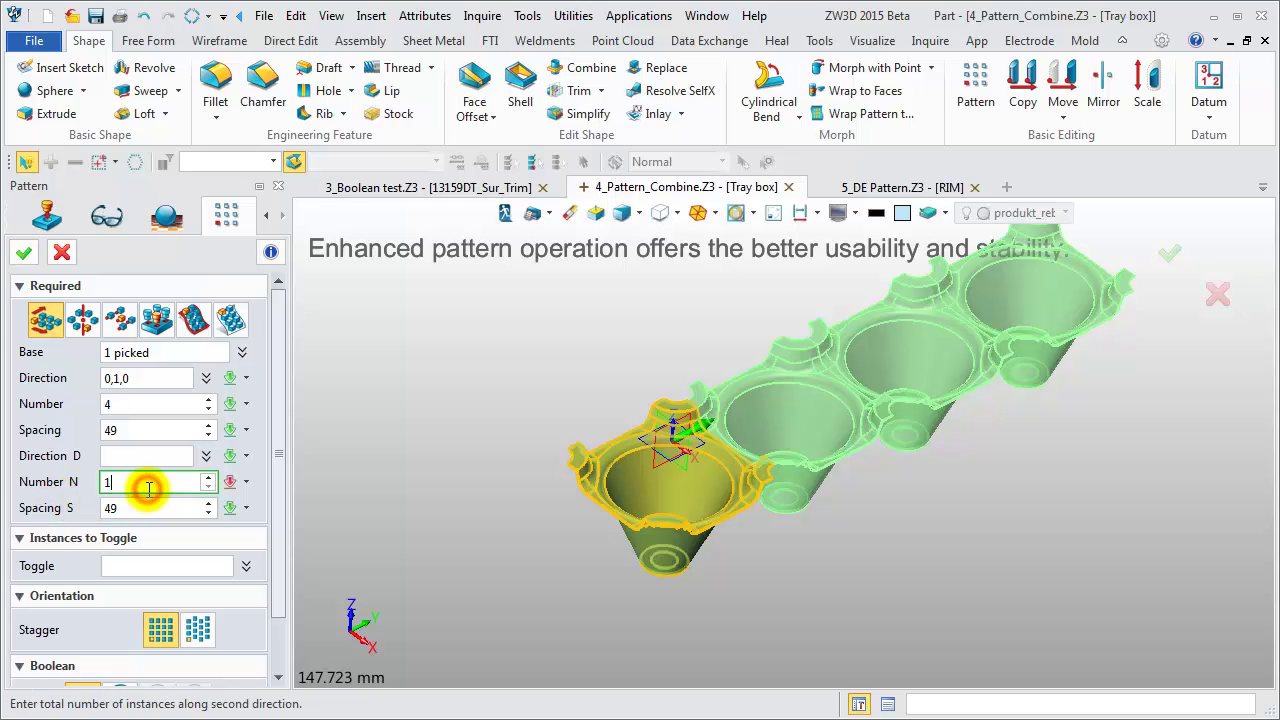
{"action": "type", "text": "2"}
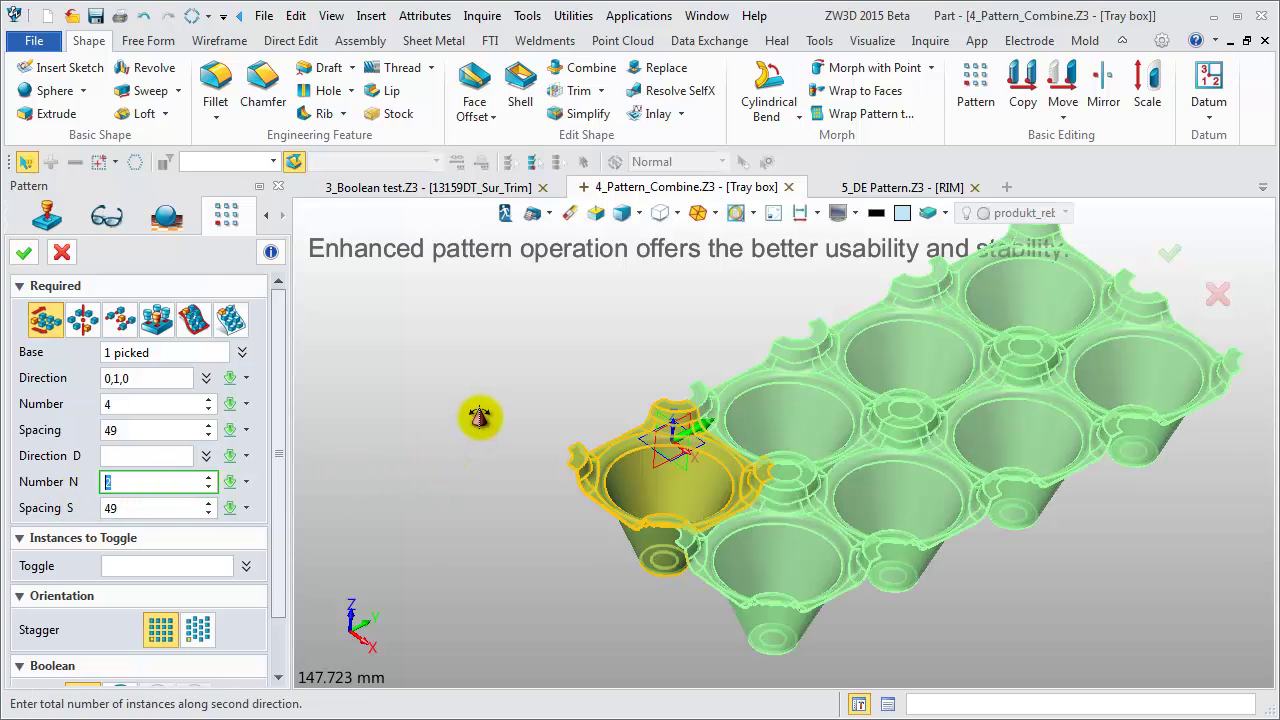
{"action": "middle_click_drag", "start_coordinate": [466, 420], "coordinate": [376, 430]}
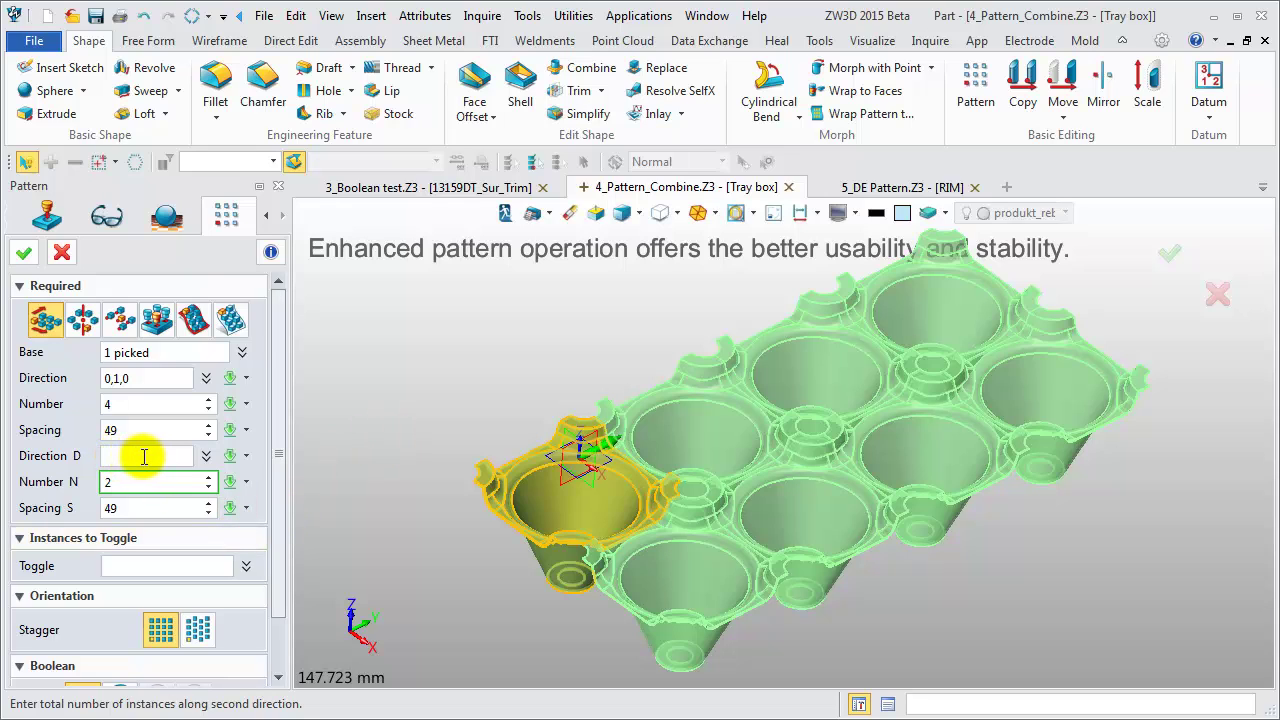
Set the pattern boolean to Add so all eight trays merge, and confirm it
{"action": "left_click_drag", "start_coordinate": [280, 451], "coordinate": [280, 531]}
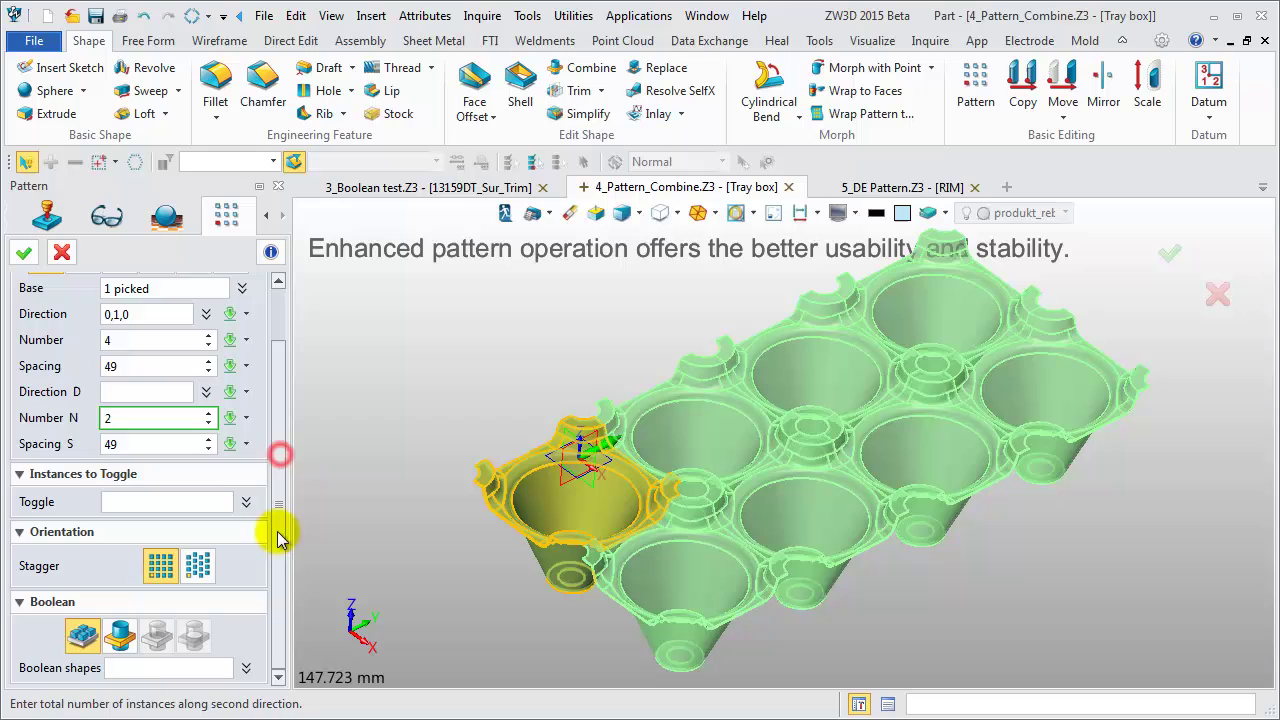
{"action": "left_click", "coordinate": [129, 636]}
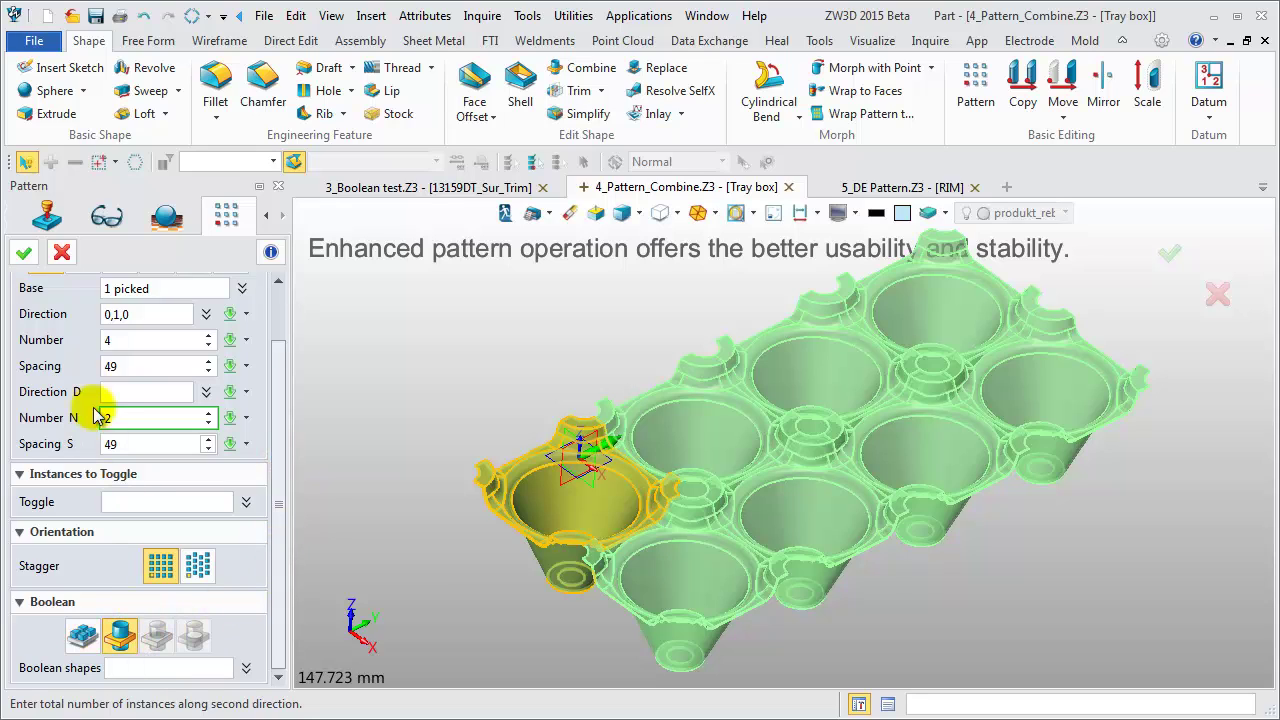
{"action": "left_click", "coordinate": [29, 258]}
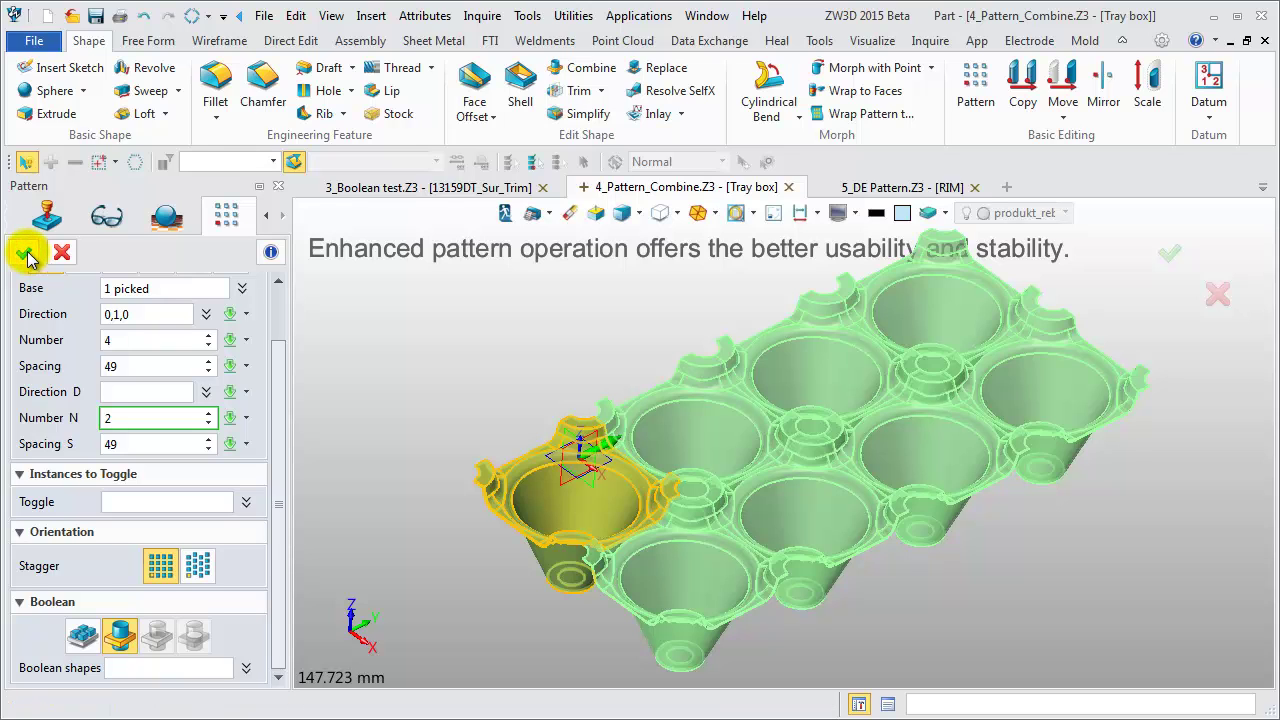
Set the pick filter to Shape and clear the tray selection
{"action": "left_click", "coordinate": [272, 161]}
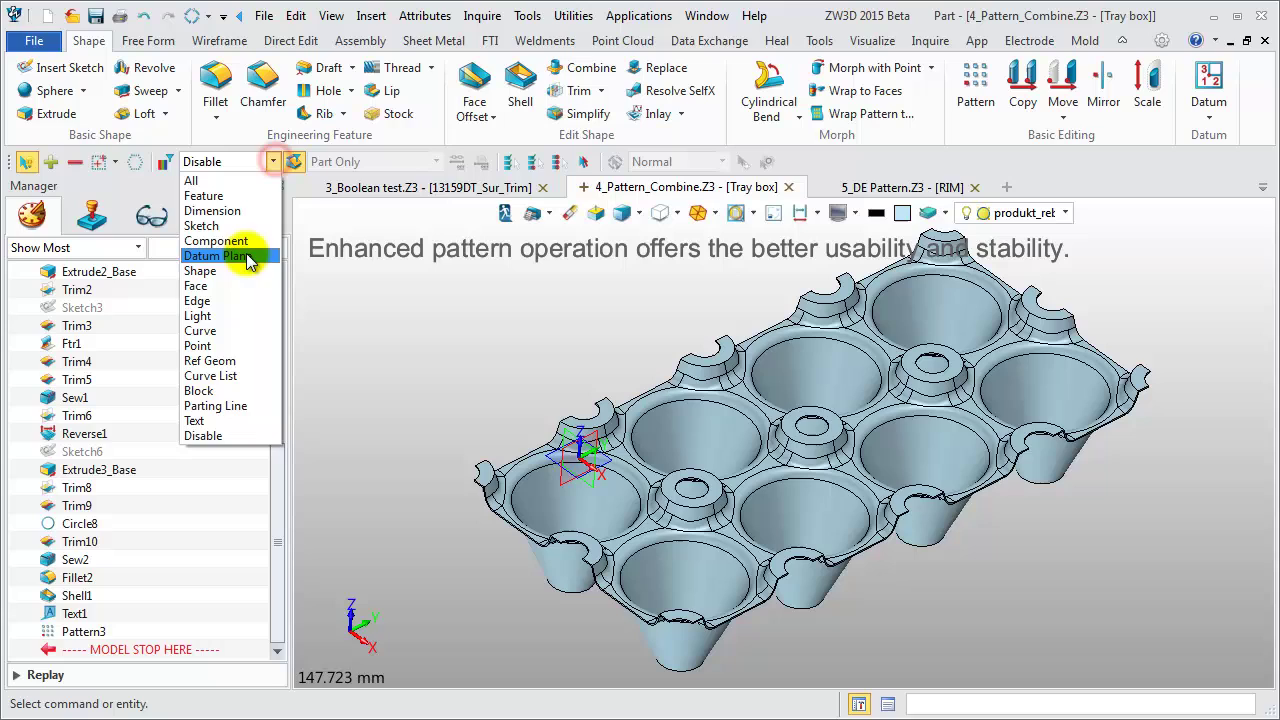
{"action": "left_click", "coordinate": [241, 271]}
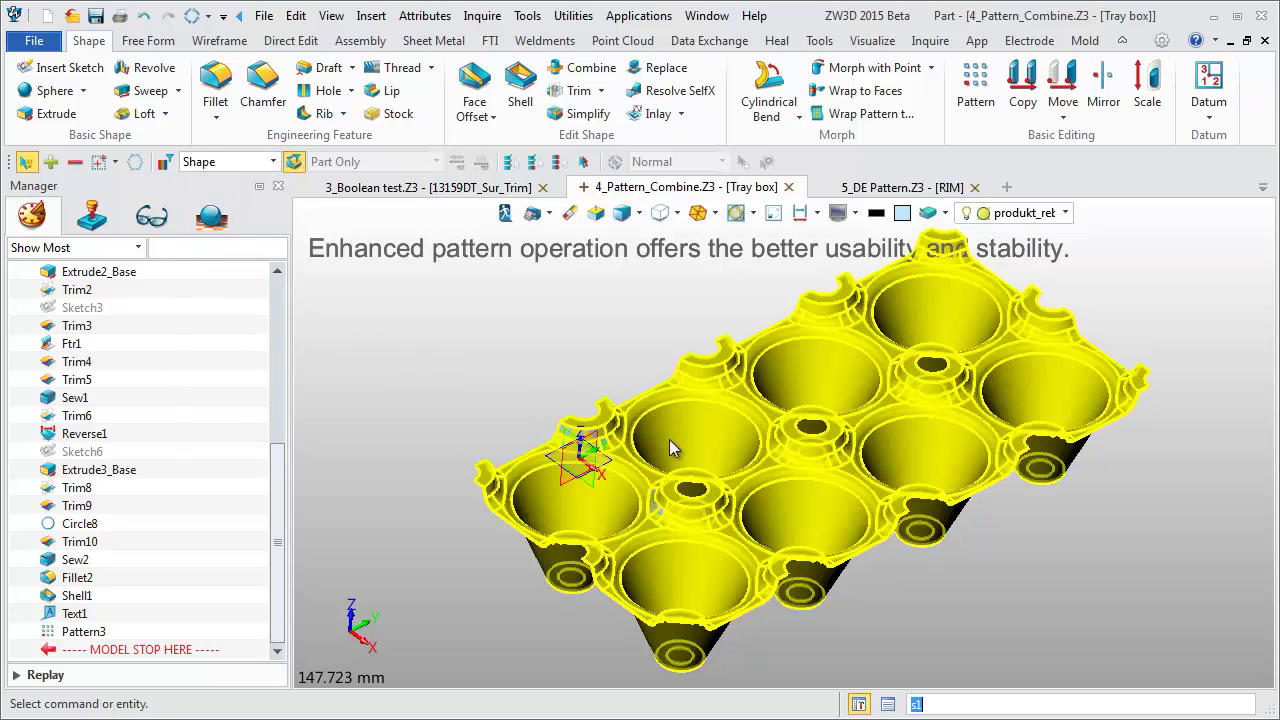
{"action": "left_click", "coordinate": [537, 357]}
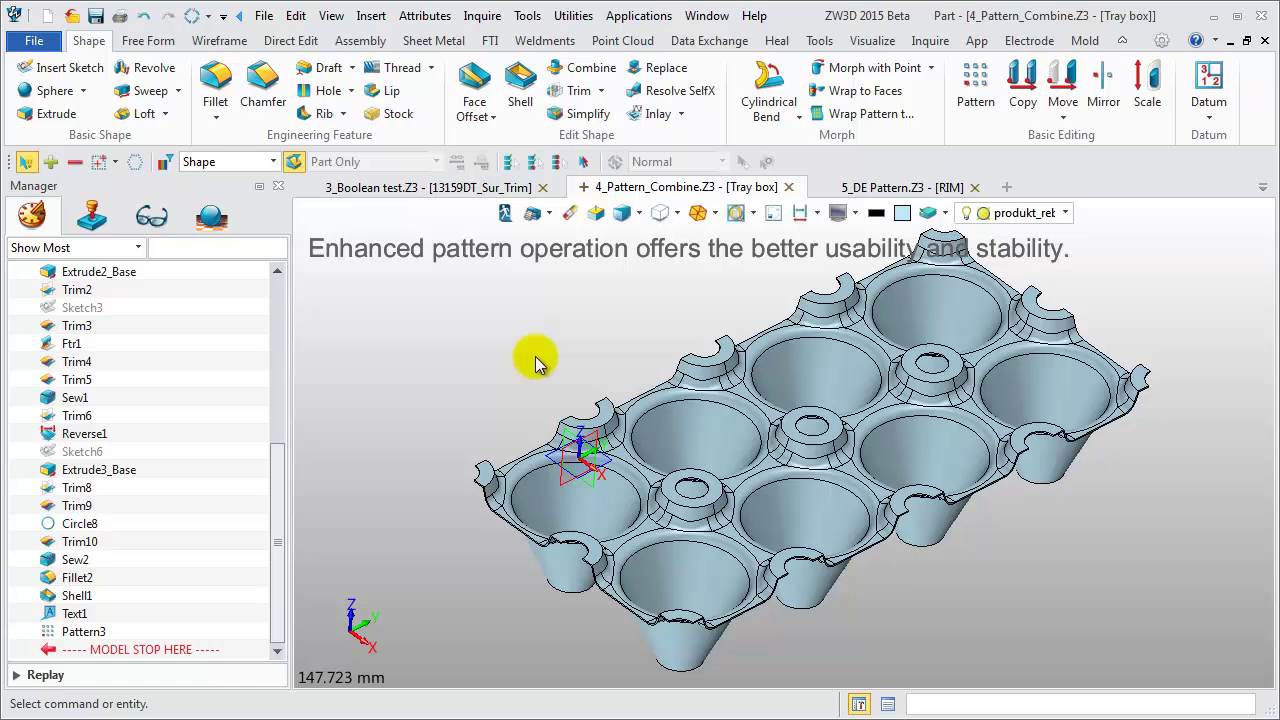
Switch to the RIM part and start a DE Pattern from the Direct Edit ribbon
{"action": "left_click", "coordinate": [893, 188]}
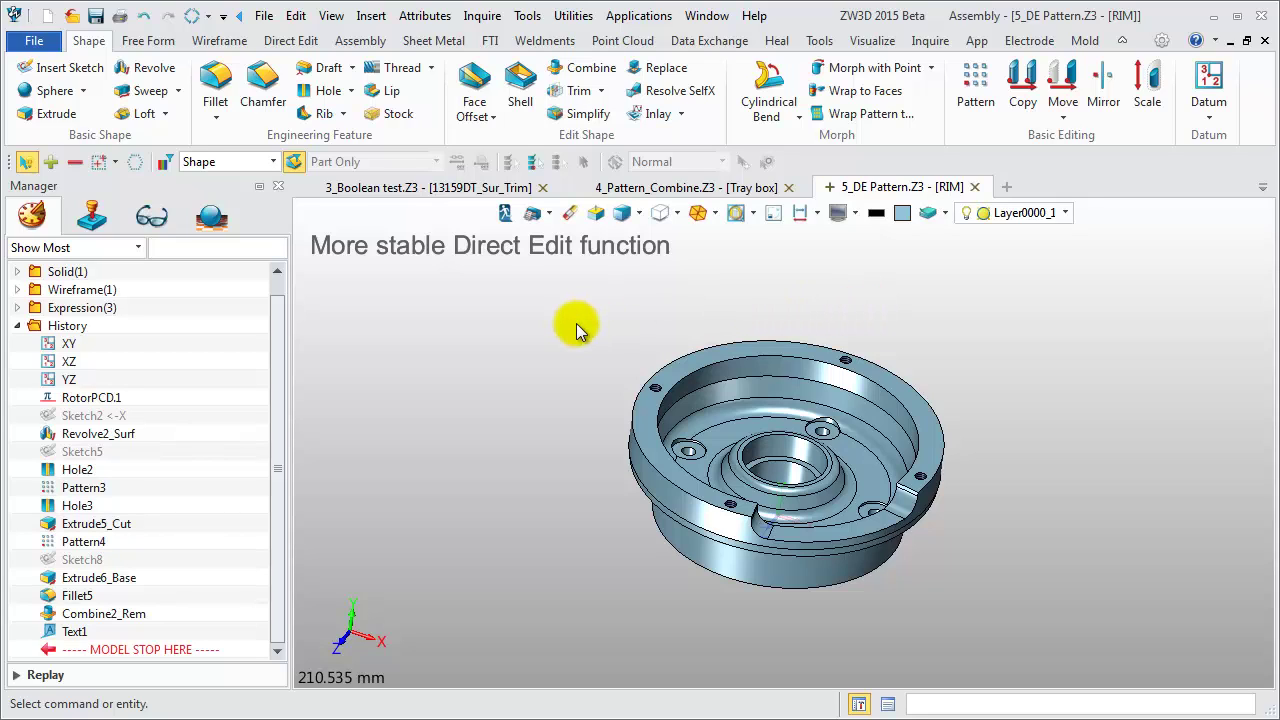
{"action": "left_click", "coordinate": [288, 40]}
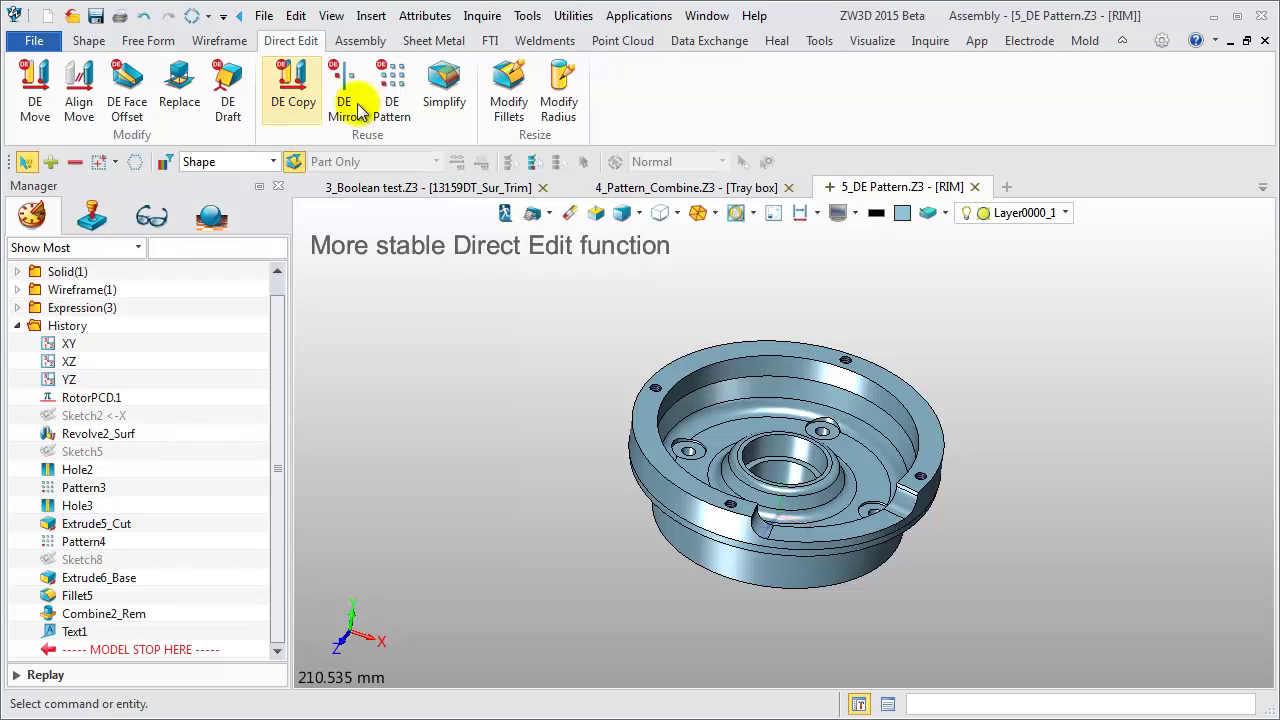
{"action": "left_click", "coordinate": [388, 84]}
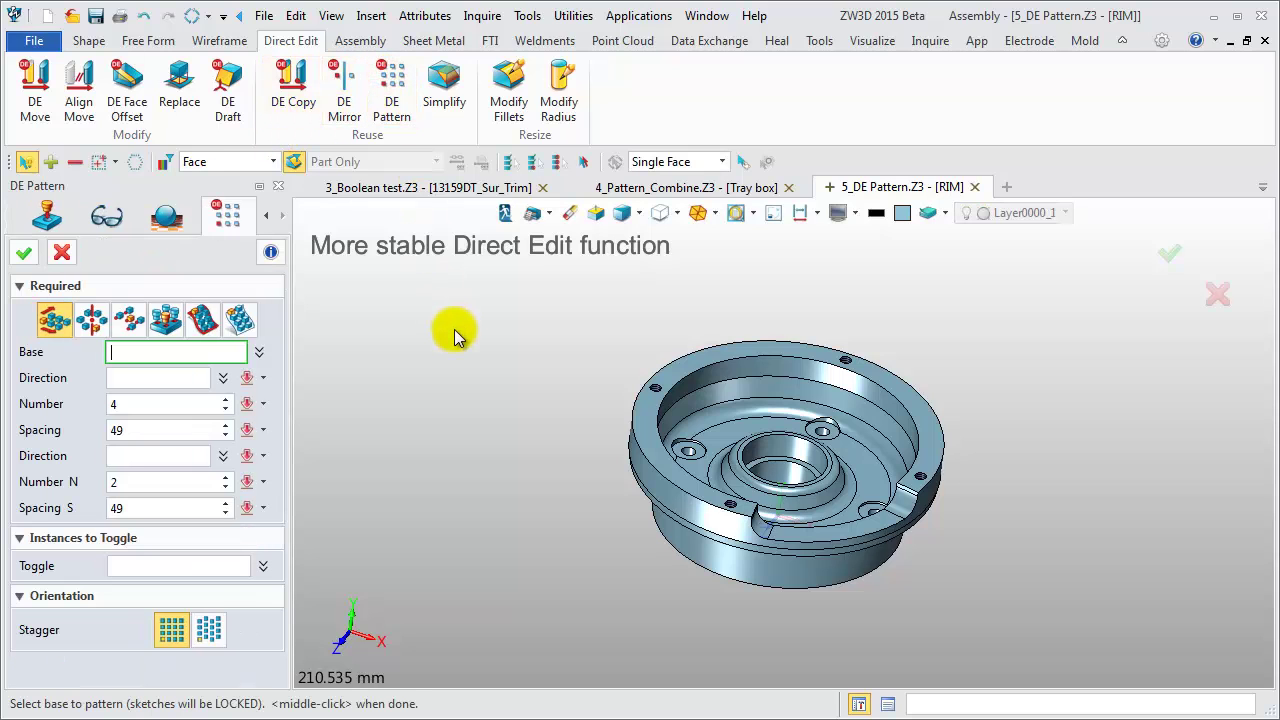
Pick the five rim slot faces as the pattern base and make the pattern circular
{"action": "scroll", "coordinate": [740, 520], "scroll_direction": "up", "scroll_amount": 3}
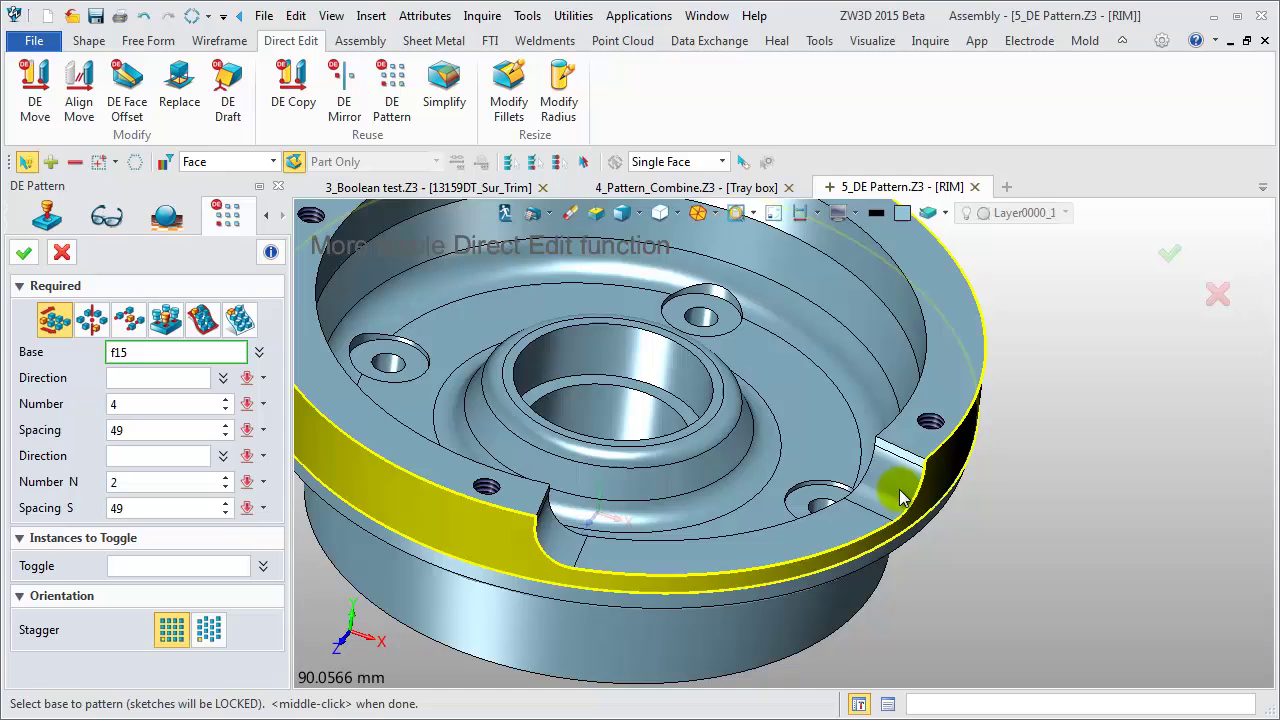
{"action": "scroll", "coordinate": [800, 500], "scroll_direction": "up", "scroll_amount": 2}
{"action": "left_click", "coordinate": [913, 487]}
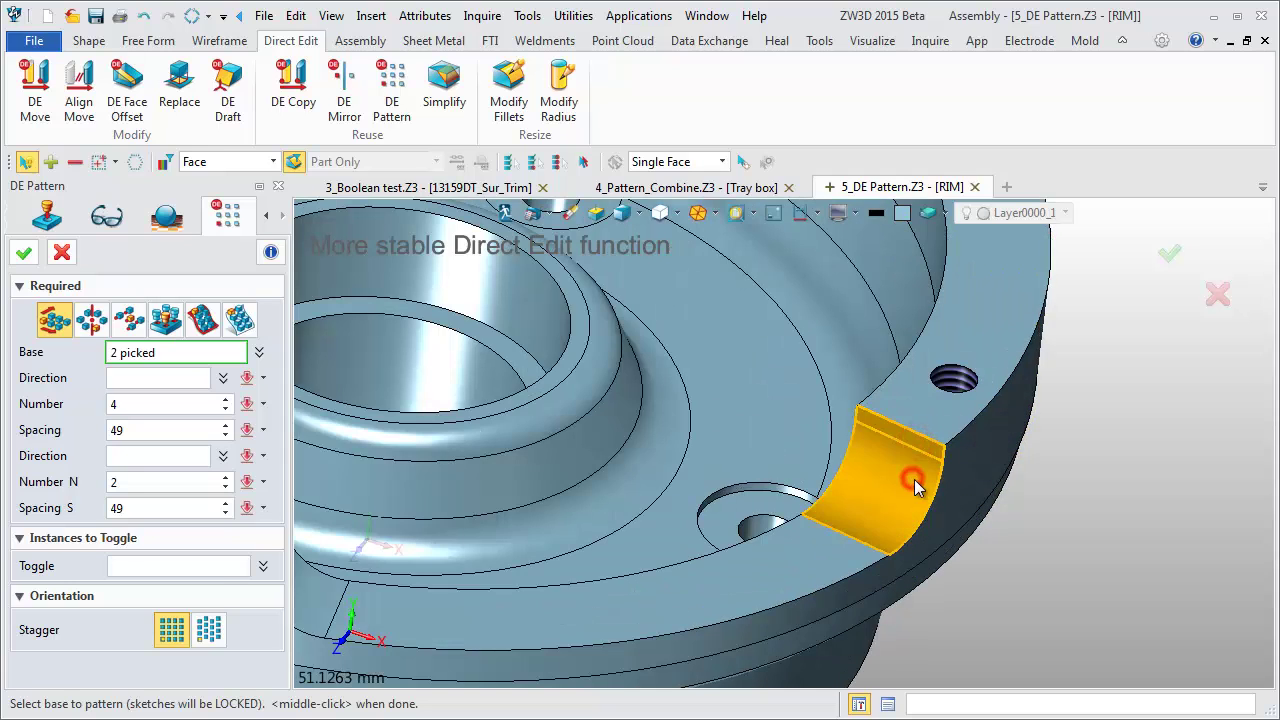
{"action": "scroll", "coordinate": [910, 487], "scroll_direction": "down", "scroll_amount": 3}
{"action": "left_click", "coordinate": [578, 553]}
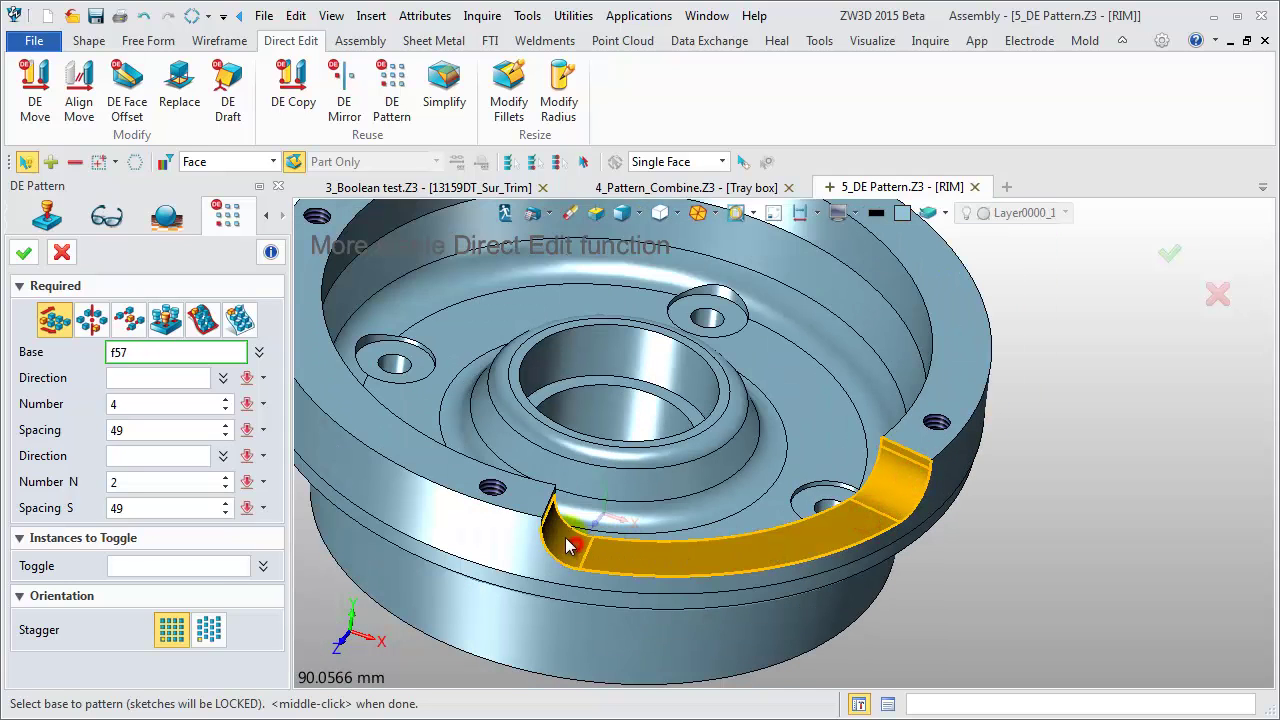
{"action": "left_click", "coordinate": [572, 545]}
{"action": "scroll", "coordinate": [565, 525], "scroll_direction": "up", "scroll_amount": 2}
{"action": "scroll", "coordinate": [560, 490], "scroll_direction": "up", "scroll_amount": 3}
{"action": "left_click", "coordinate": [560, 487]}
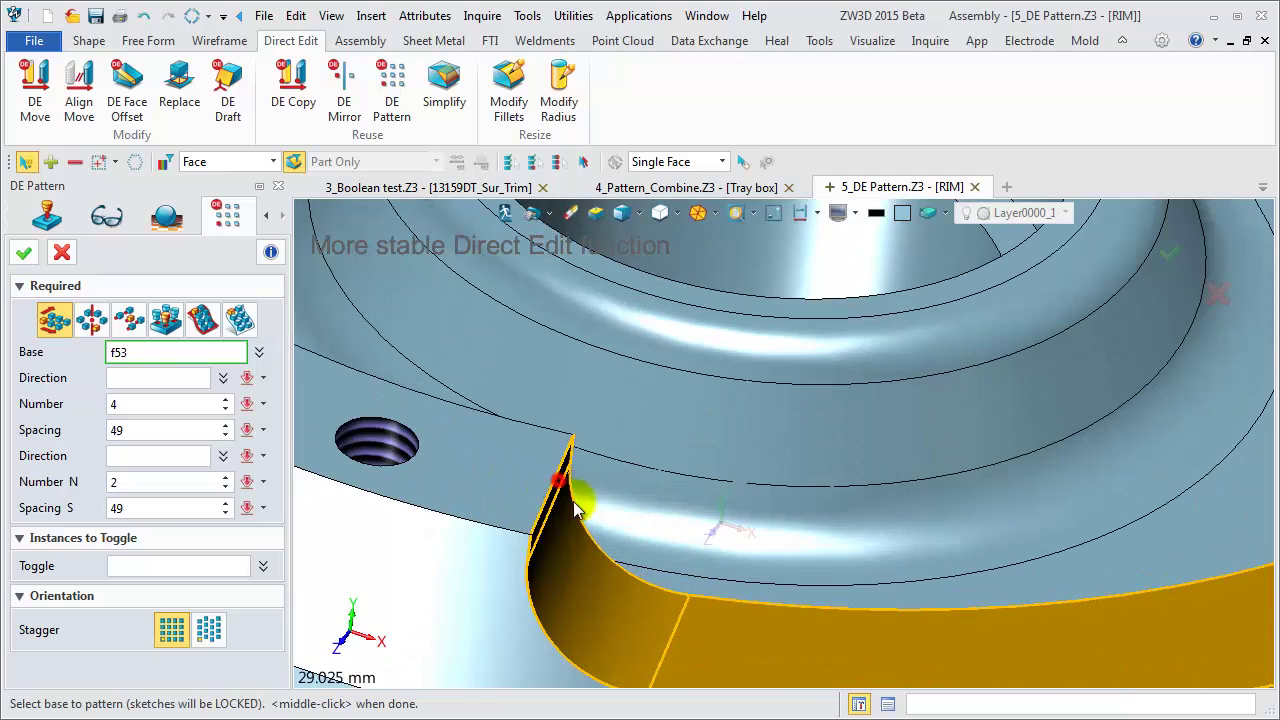
{"action": "scroll", "coordinate": [565, 490], "scroll_direction": "down", "scroll_amount": 3}
{"action": "scroll", "coordinate": [565, 490], "scroll_direction": "down", "scroll_amount": 2}
{"action": "middle_click_drag", "start_coordinate": [1096, 413], "coordinate": [1128, 423]}
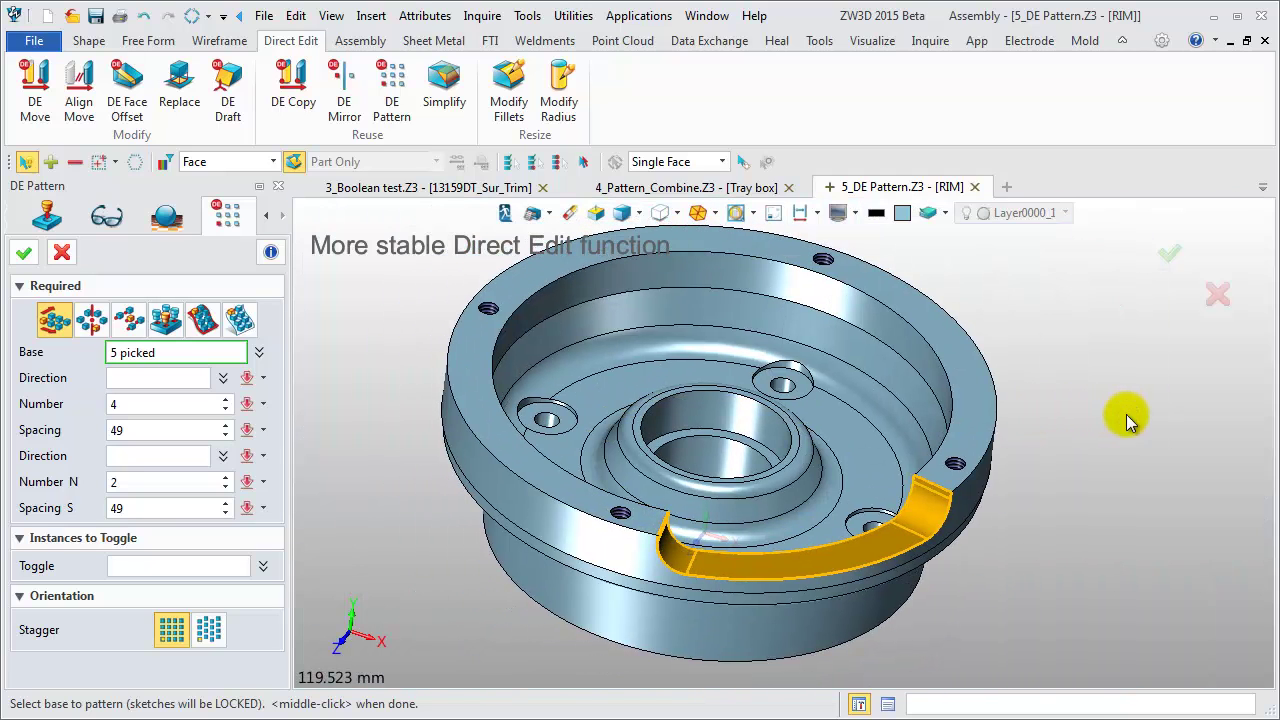
{"action": "middle_click", "coordinate": [1128, 423]}
{"action": "left_click", "coordinate": [83, 318]}
Set the circular pattern to Number N 1 with a 90° angle
{"action": "middle_click", "coordinate": [110, 450]}
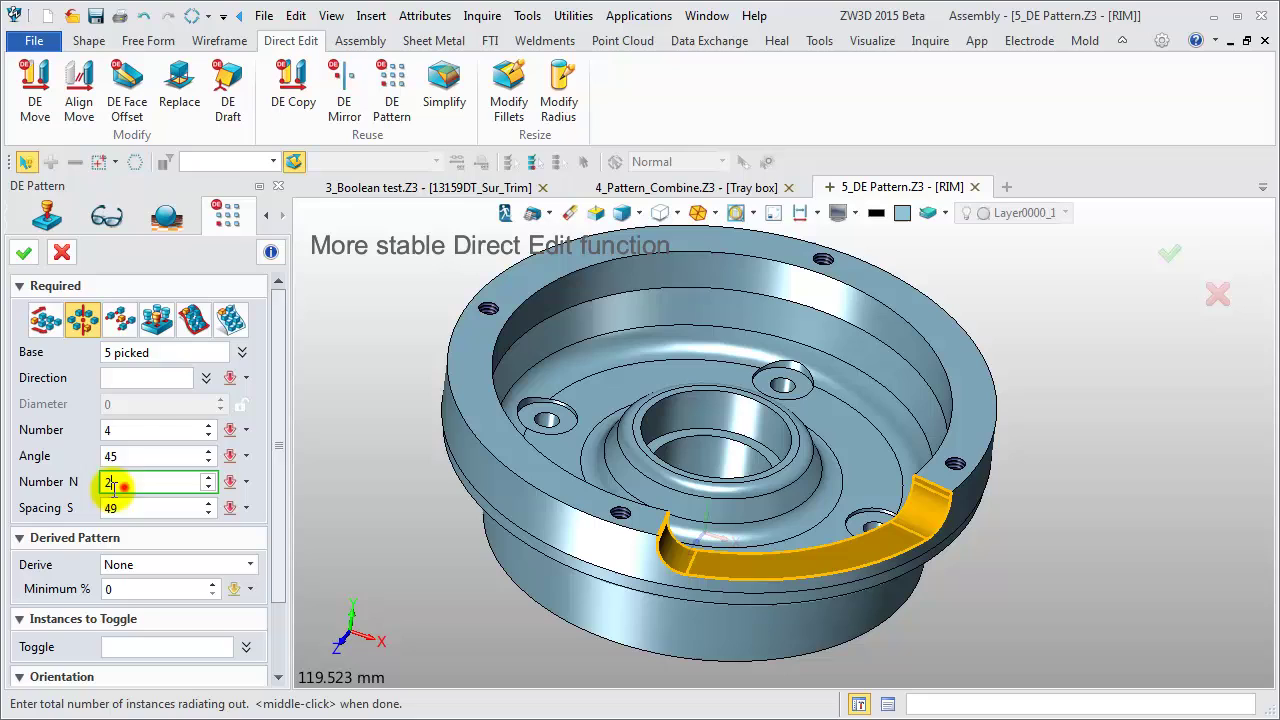
{"action": "left_click", "coordinate": [112, 482]}
{"action": "type", "text": "1"}
{"action": "left_click", "coordinate": [134, 457]}
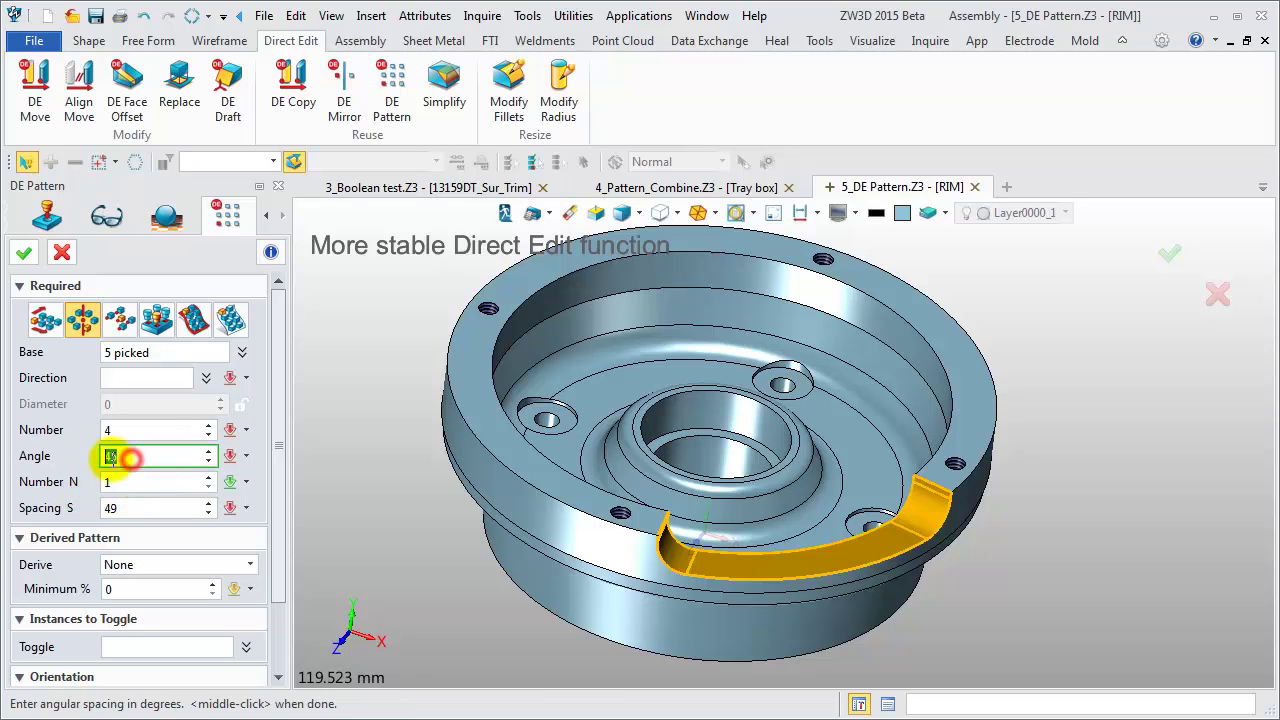
{"action": "type", "text": "90"}
{"action": "key", "text": "Return"}
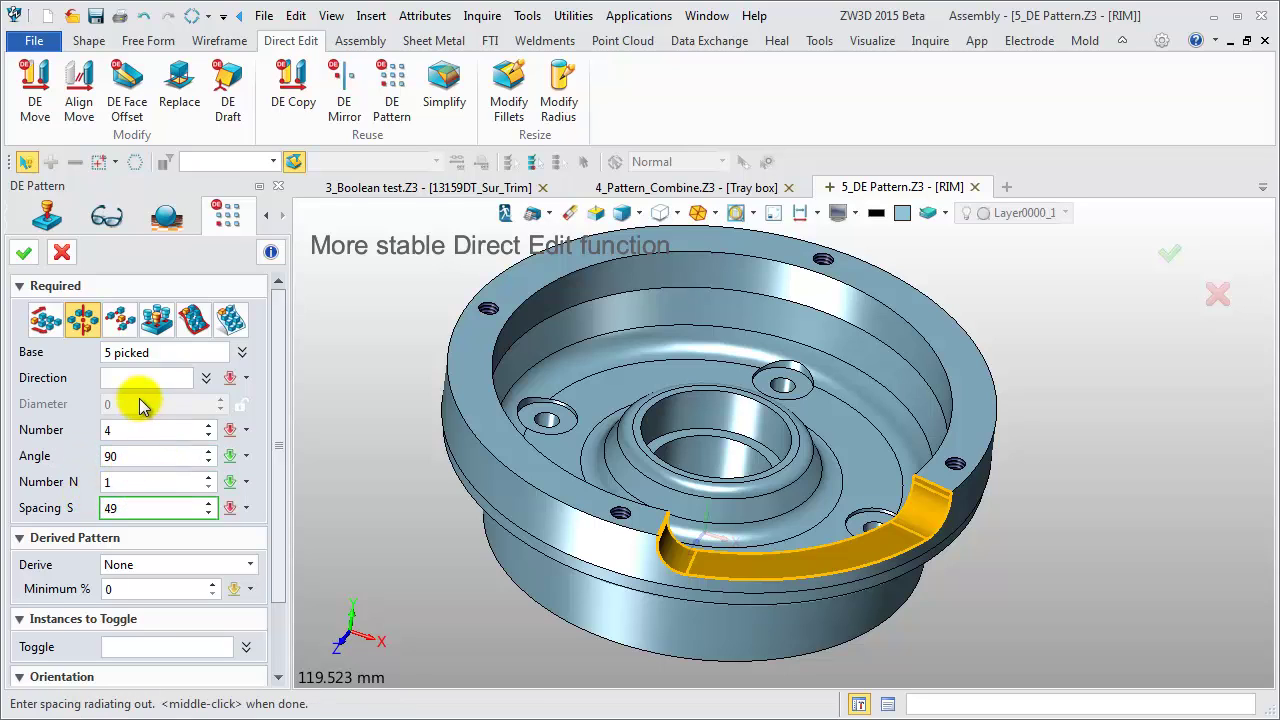
Rotate the pattern about the Y axis, keep 4 copies, and finish the slot pattern
{"action": "left_click", "coordinate": [140, 377]}
{"action": "right_click", "coordinate": [385, 335]}
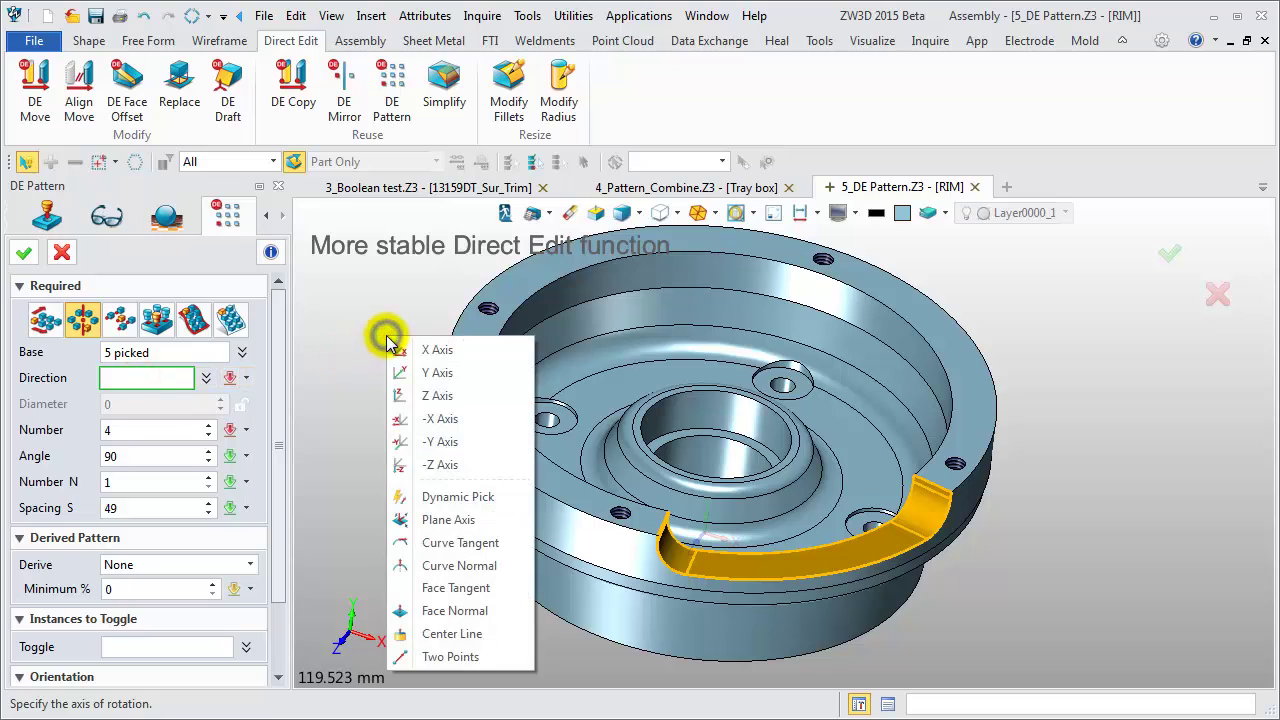
{"action": "left_click", "coordinate": [436, 373]}
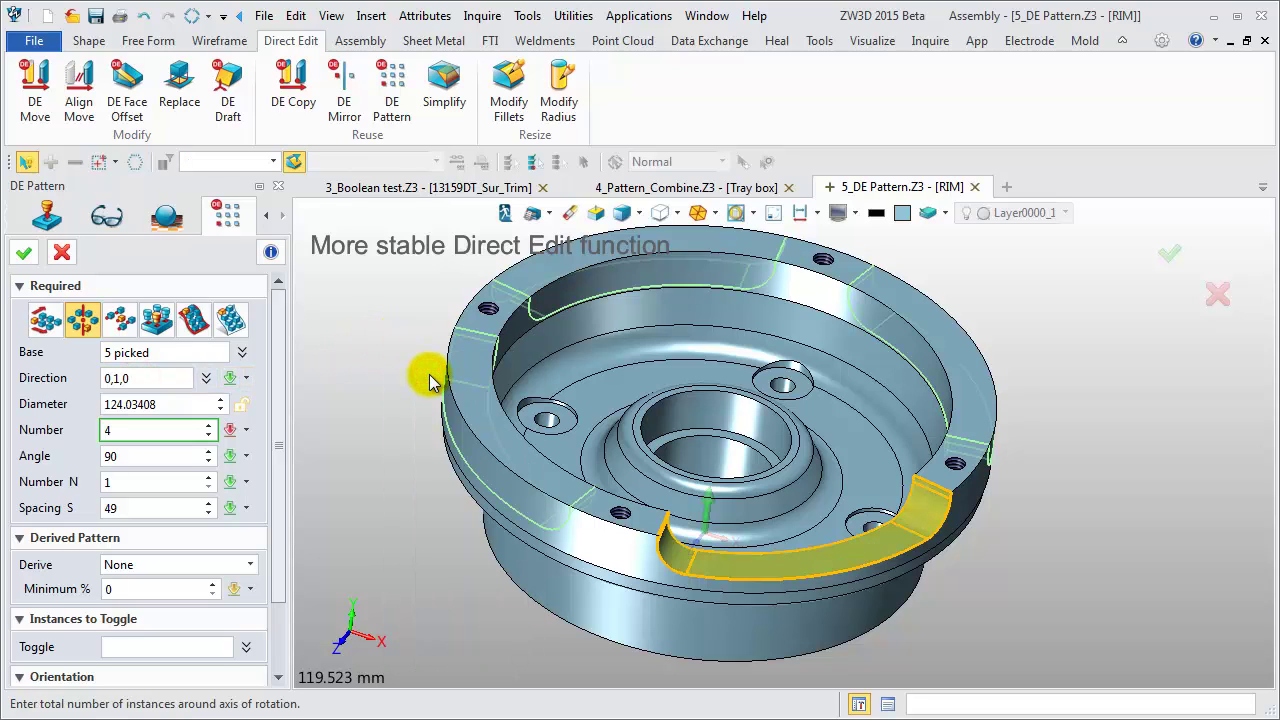
{"action": "scroll", "coordinate": [428, 420], "scroll_direction": "down", "scroll_amount": 3}
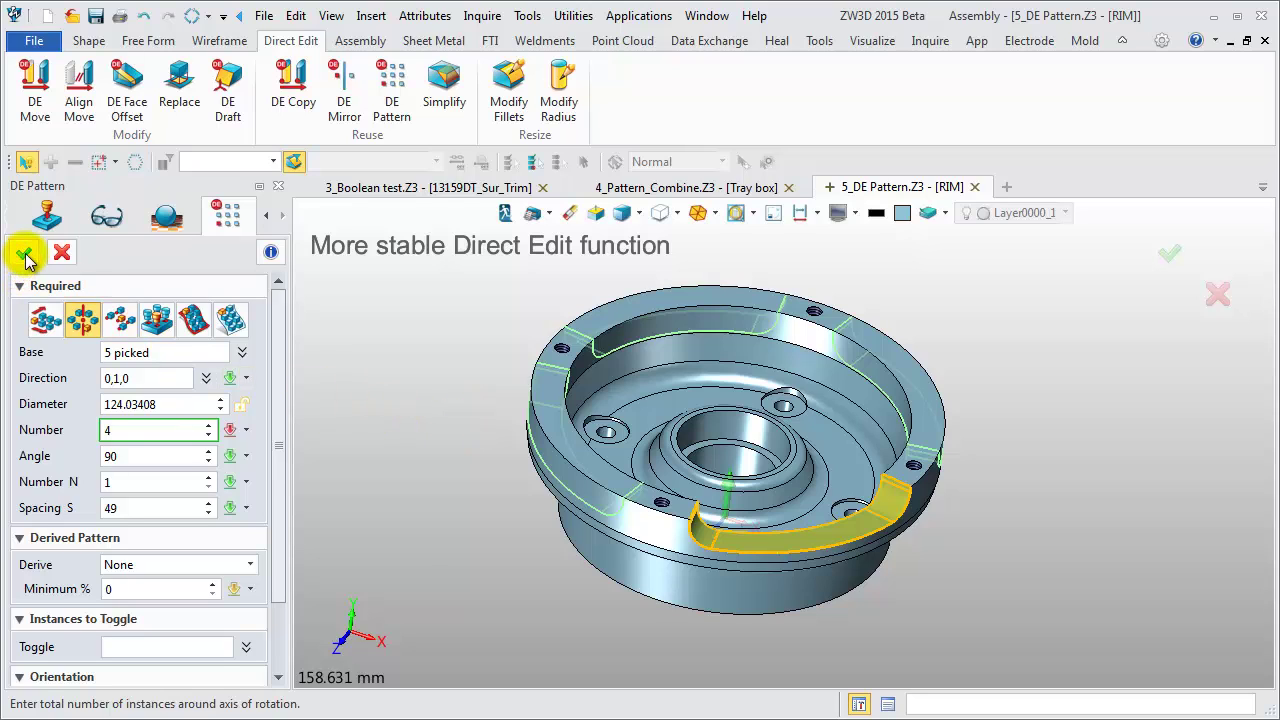
{"action": "middle_click", "coordinate": [410, 390]}
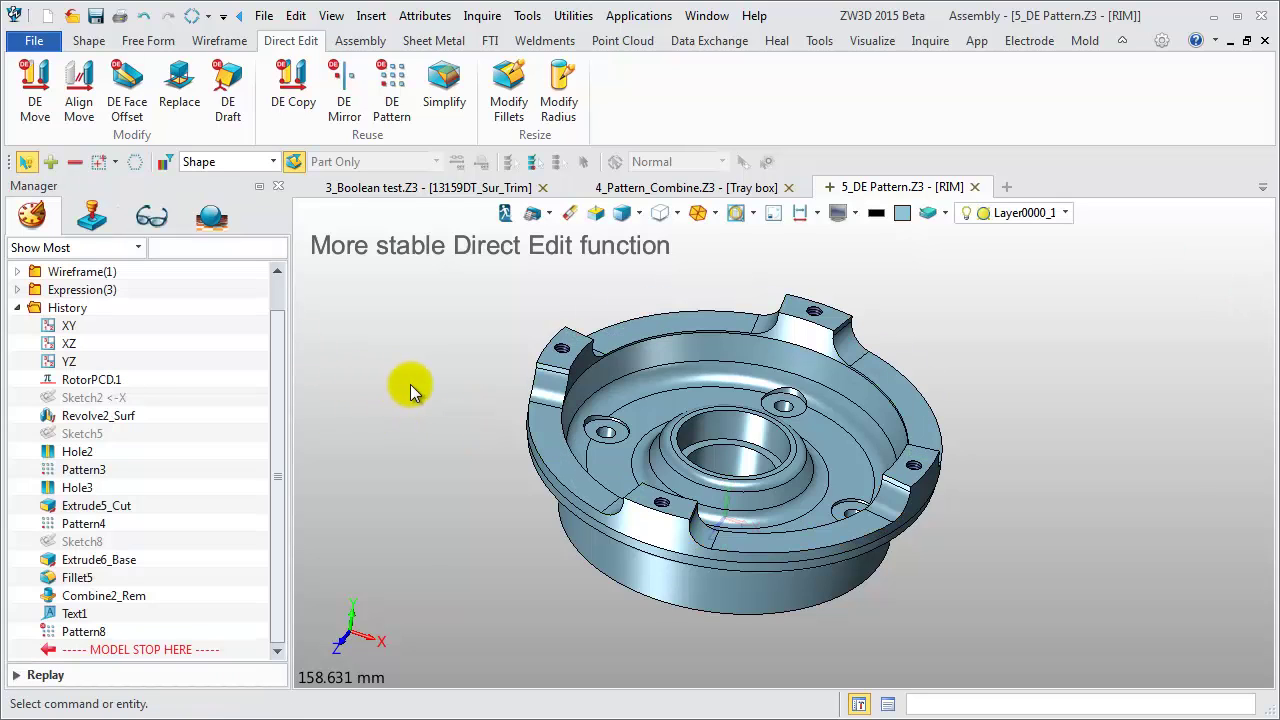
{"action": "middle_click_drag", "start_coordinate": [410, 390], "coordinate": [415, 415]}
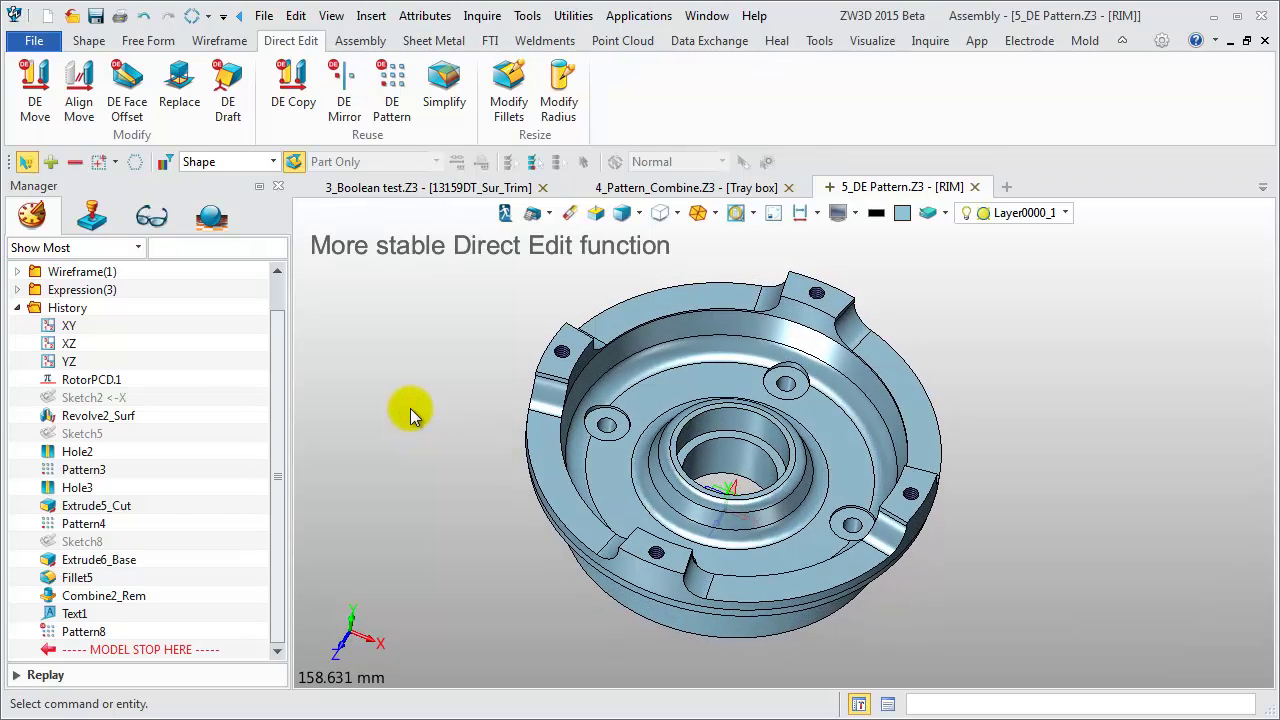